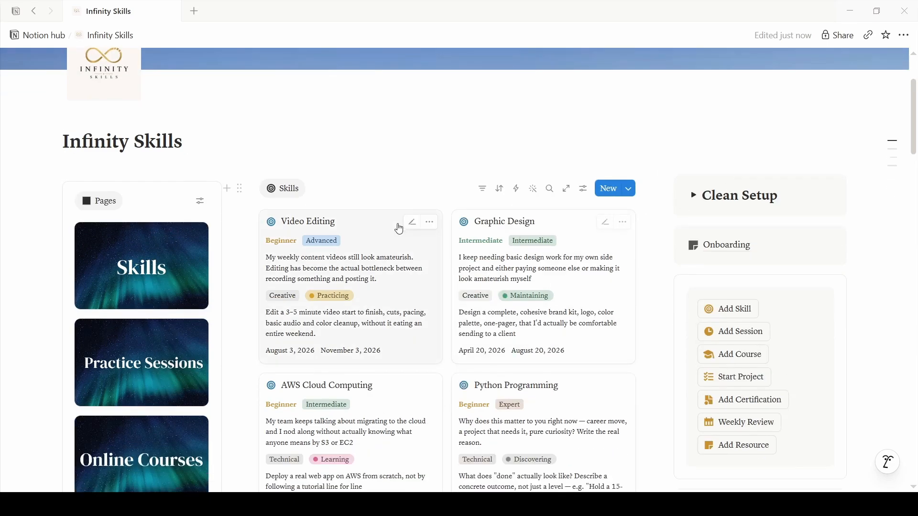
Step: Open the Skills page and look through its navigation links, skill cards, status board, proficiency board and practice hours chart
{"action": "left_click", "coordinate": [160, 270]}
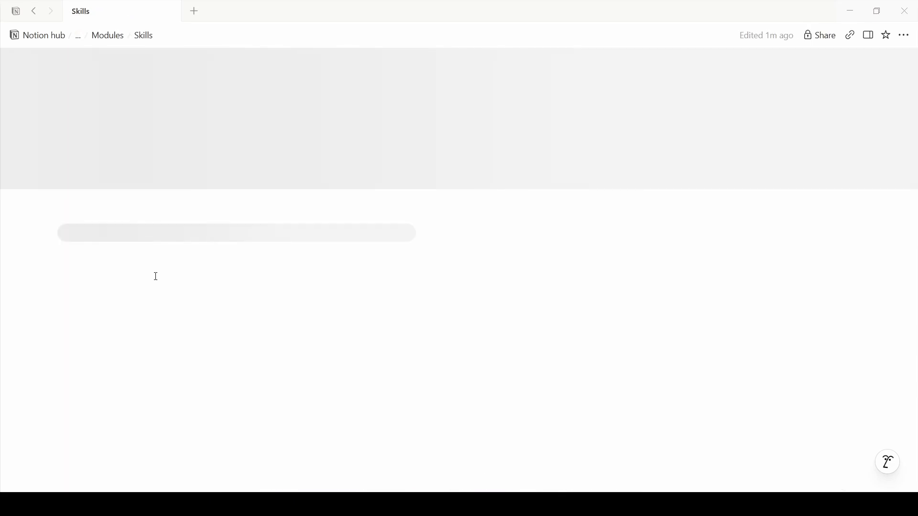
{"action": "scroll", "coordinate": [692, 289], "scroll_direction": "down", "scroll_amount": 3}
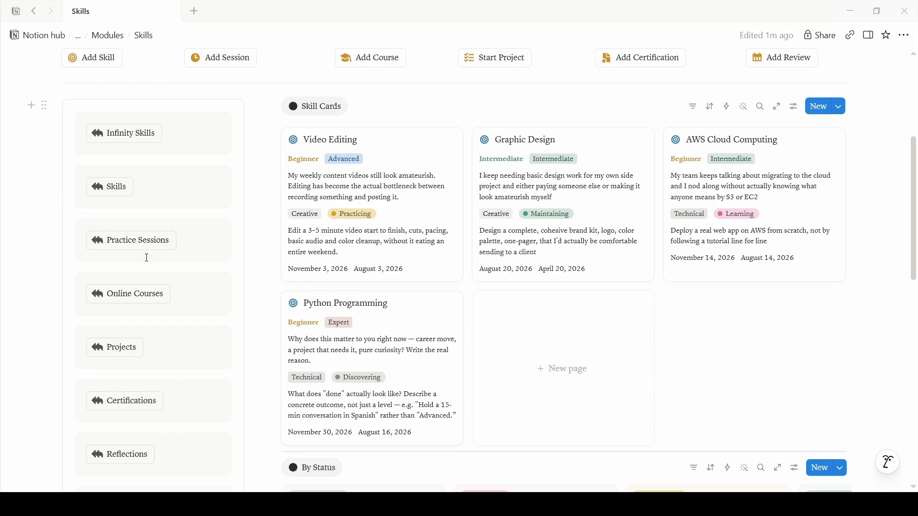
{"action": "scroll", "coordinate": [149, 309], "scroll_direction": "down", "scroll_amount": 2}
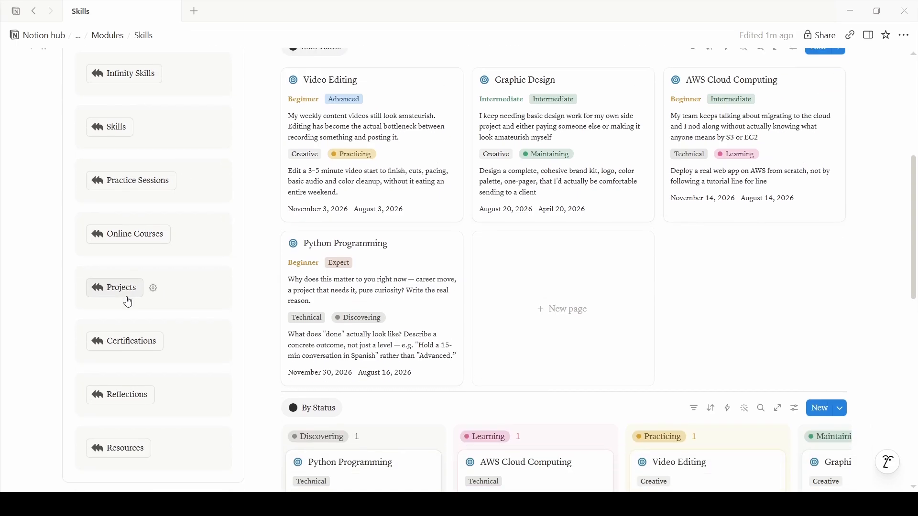
{"action": "scroll", "coordinate": [127, 302], "scroll_direction": "down", "scroll_amount": 3}
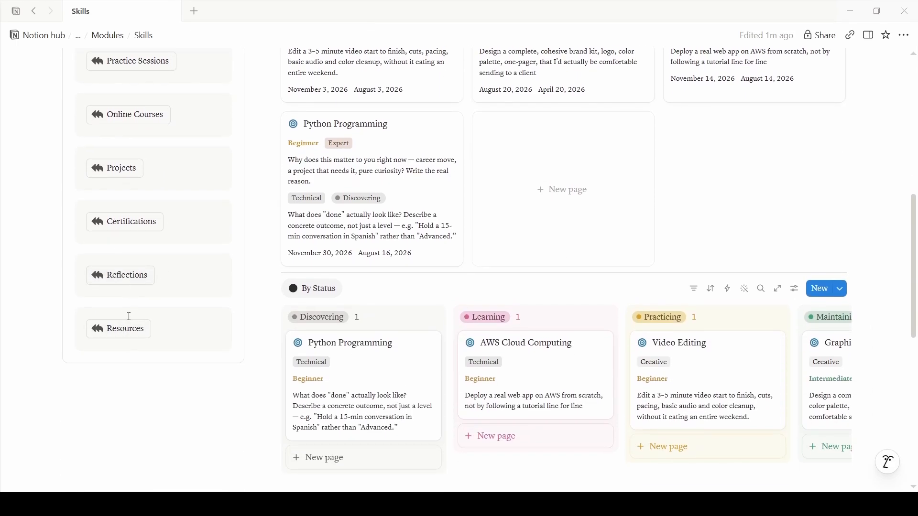
{"action": "scroll", "coordinate": [127, 317], "scroll_direction": "up", "scroll_amount": 10}
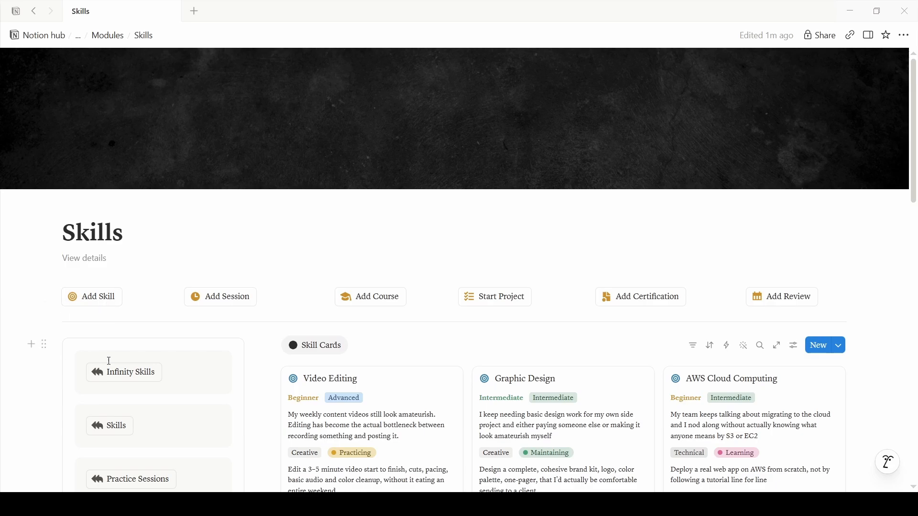
{"action": "scroll", "coordinate": [306, 363], "scroll_direction": "down", "scroll_amount": 3}
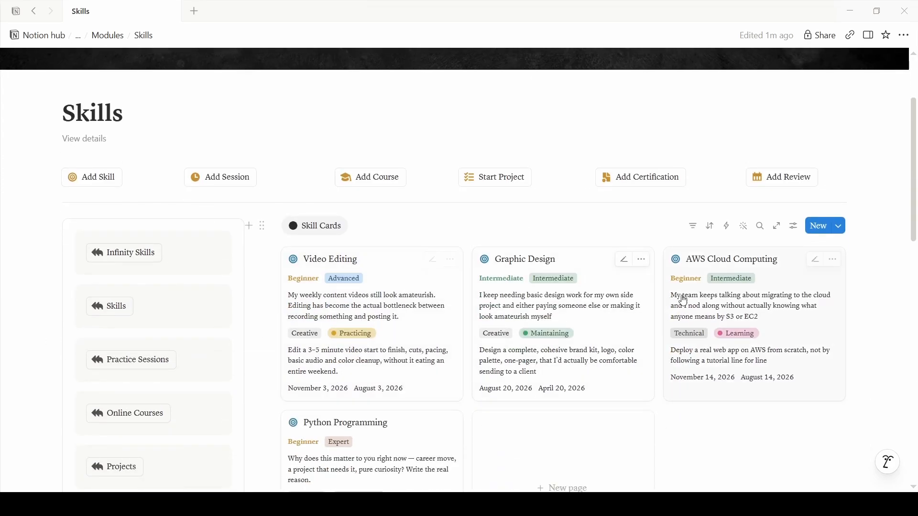
{"action": "scroll", "coordinate": [849, 280], "scroll_direction": "down", "scroll_amount": 4}
{"action": "scroll", "coordinate": [851, 286], "scroll_direction": "down", "scroll_amount": 10}
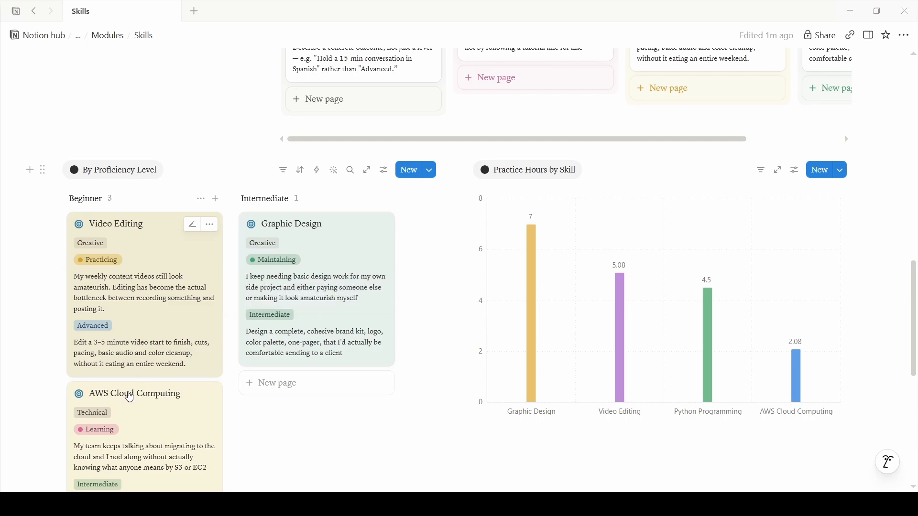
{"action": "scroll", "coordinate": [374, 265], "scroll_direction": "up", "scroll_amount": 3}
{"action": "scroll", "coordinate": [373, 266], "scroll_direction": "up", "scroll_amount": 15}
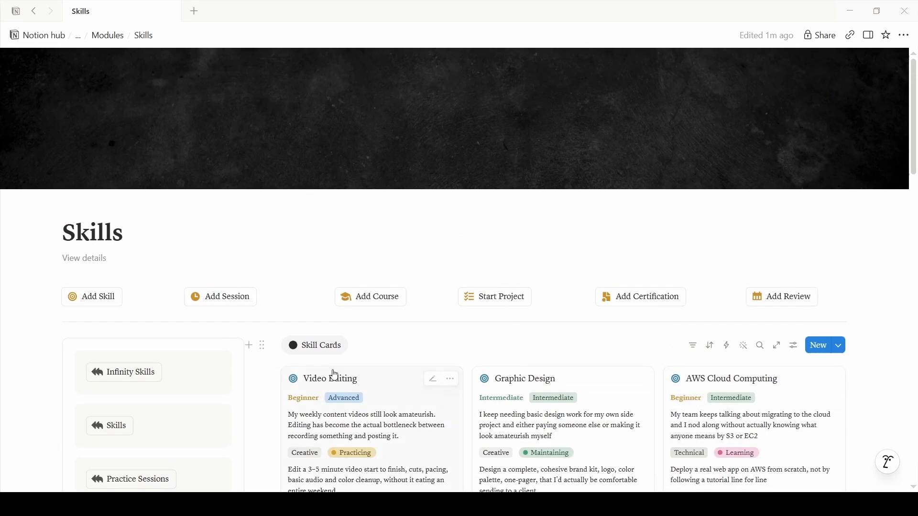
Step: Open the Graphic Design skill and check the options of its Category, Status and Priority properties without changing them
{"action": "left_click", "coordinate": [613, 396]}
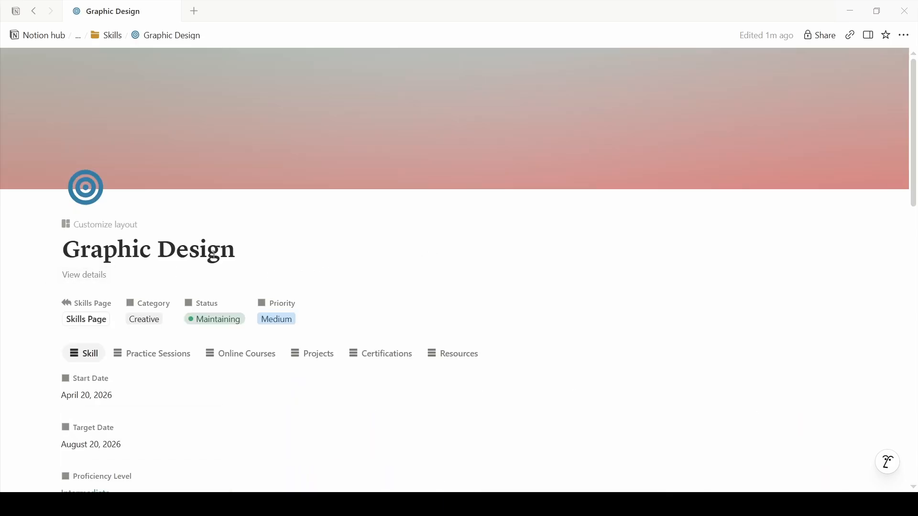
{"action": "scroll", "coordinate": [229, 266], "scroll_direction": "down", "scroll_amount": 1}
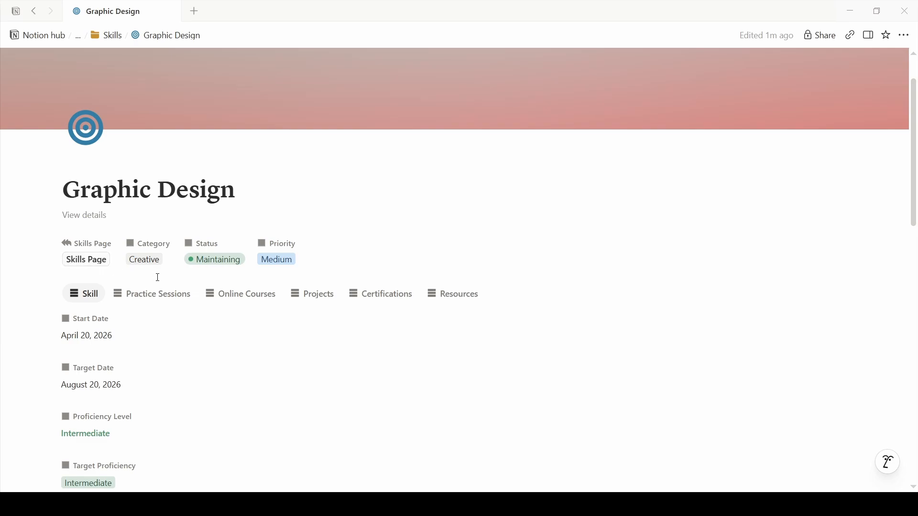
{"action": "left_click", "coordinate": [147, 261]}
{"action": "left_click", "coordinate": [211, 258]}
{"action": "left_click", "coordinate": [213, 256]}
{"action": "left_click", "coordinate": [227, 232]}
{"action": "left_click", "coordinate": [281, 267]}
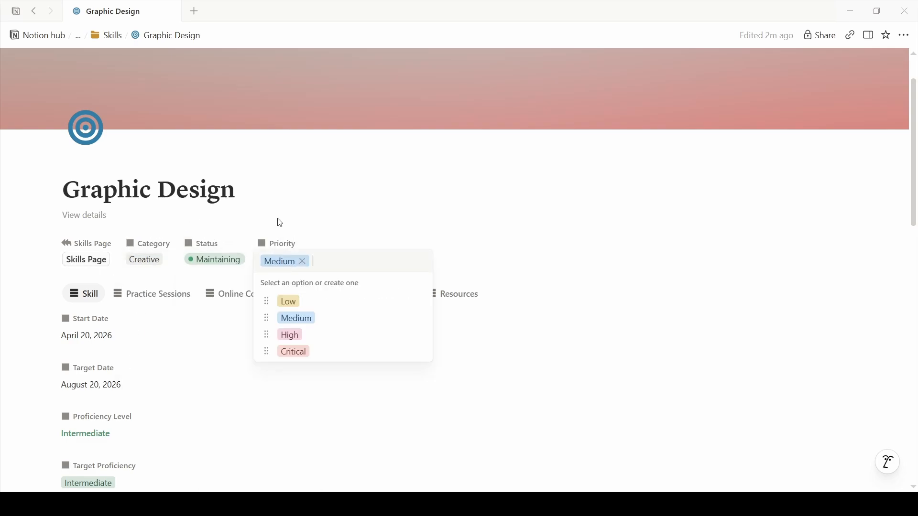
{"action": "left_click", "coordinate": [279, 221]}
Step: Review the skill's date and proficiency properties and view the options available for Target Proficiency
{"action": "scroll", "coordinate": [163, 274], "scroll_direction": "down", "scroll_amount": 1}
{"action": "scroll", "coordinate": [163, 275], "scroll_direction": "down", "scroll_amount": 1}
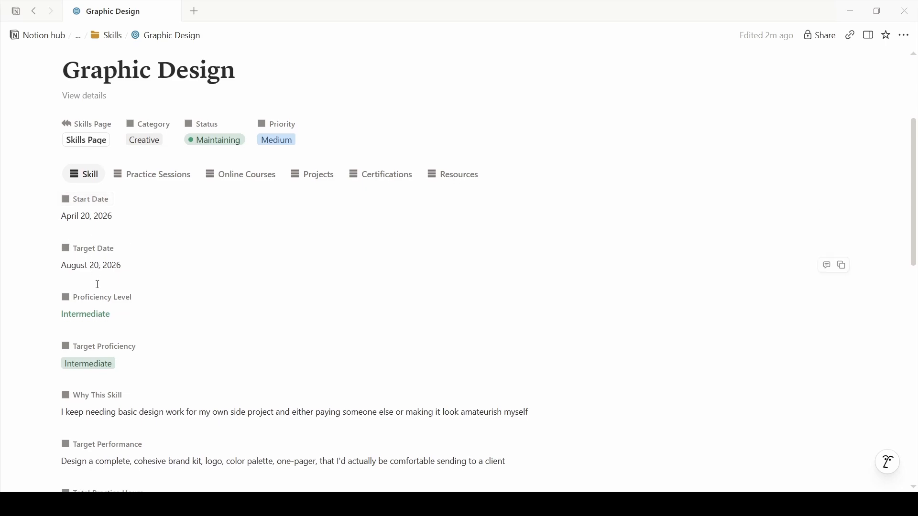
{"action": "scroll", "coordinate": [106, 421], "scroll_direction": "down", "scroll_amount": 2}
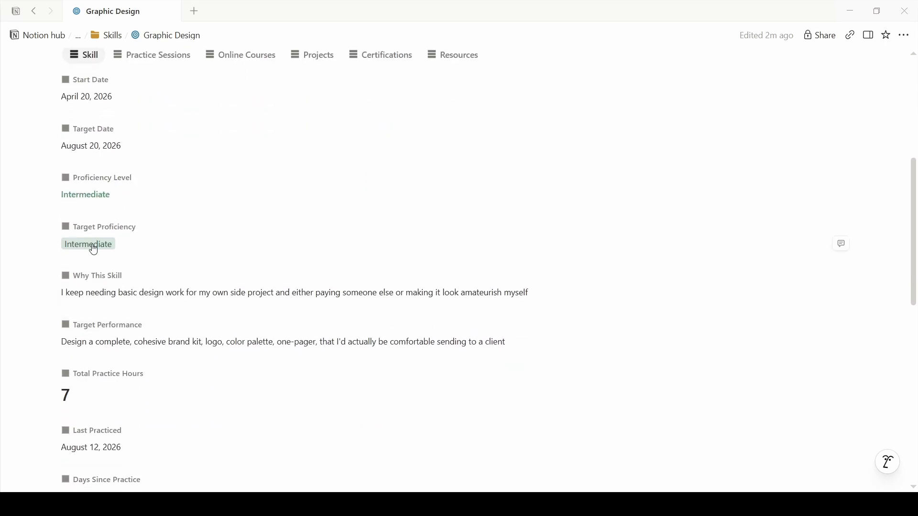
{"action": "left_click", "coordinate": [93, 249]}
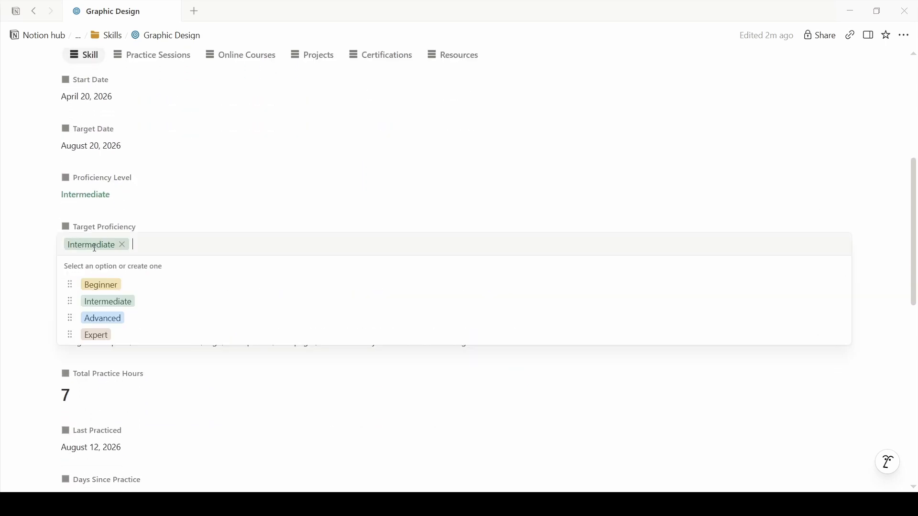
{"action": "left_click", "coordinate": [117, 232]}
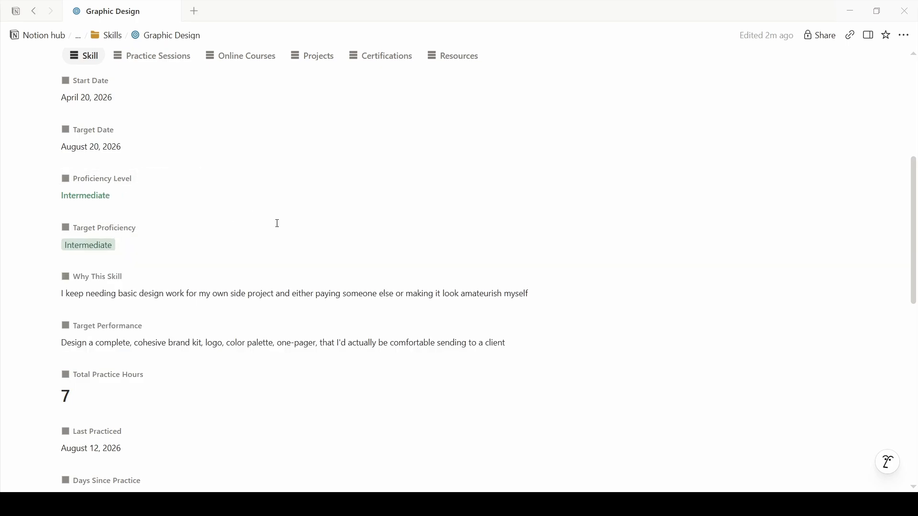
Step: Read through the Graphic Design skill's remaining properties, practice statistics and the Skill Questions checklist
{"action": "scroll", "coordinate": [565, 259], "scroll_direction": "up", "scroll_amount": 1}
{"action": "scroll", "coordinate": [565, 263], "scroll_direction": "up", "scroll_amount": 2}
{"action": "scroll", "coordinate": [566, 263], "scroll_direction": "down", "scroll_amount": 7}
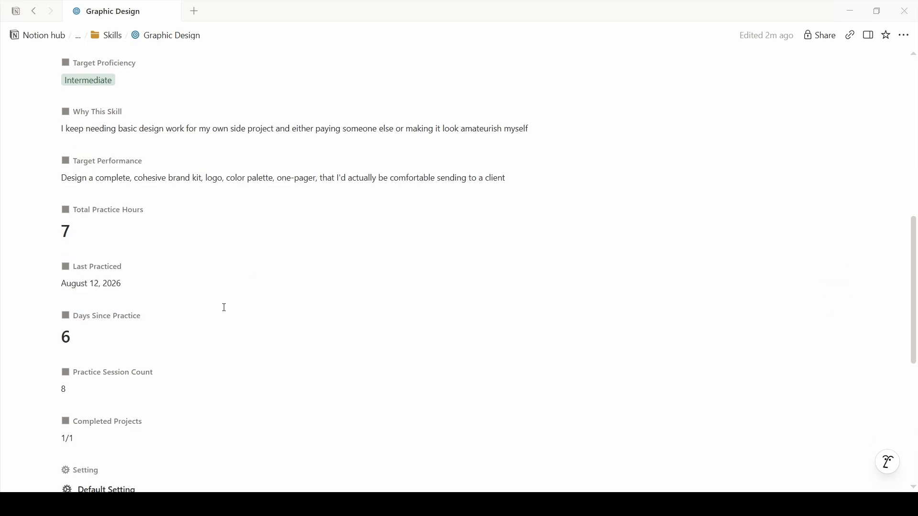
{"action": "scroll", "coordinate": [204, 331], "scroll_direction": "down", "scroll_amount": 2}
{"action": "scroll", "coordinate": [227, 354], "scroll_direction": "down", "scroll_amount": 1}
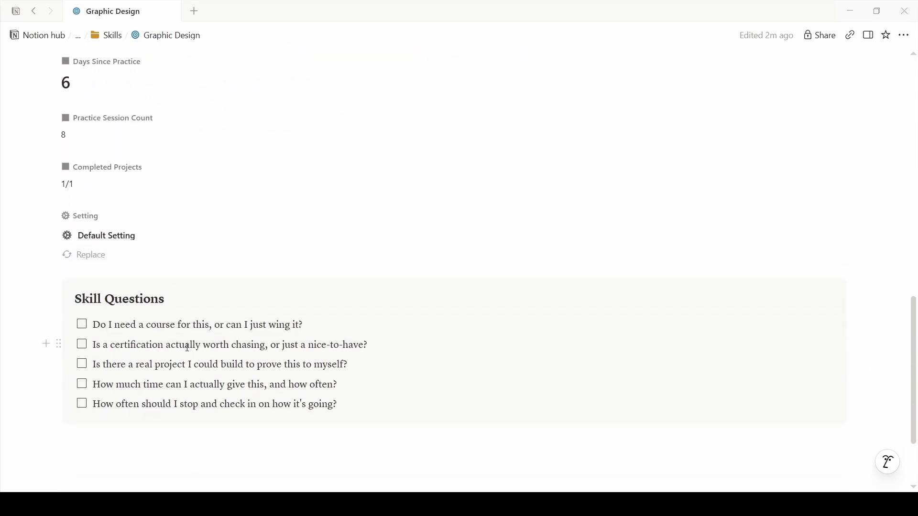
{"action": "scroll", "coordinate": [375, 359], "scroll_direction": "up", "scroll_amount": 13}
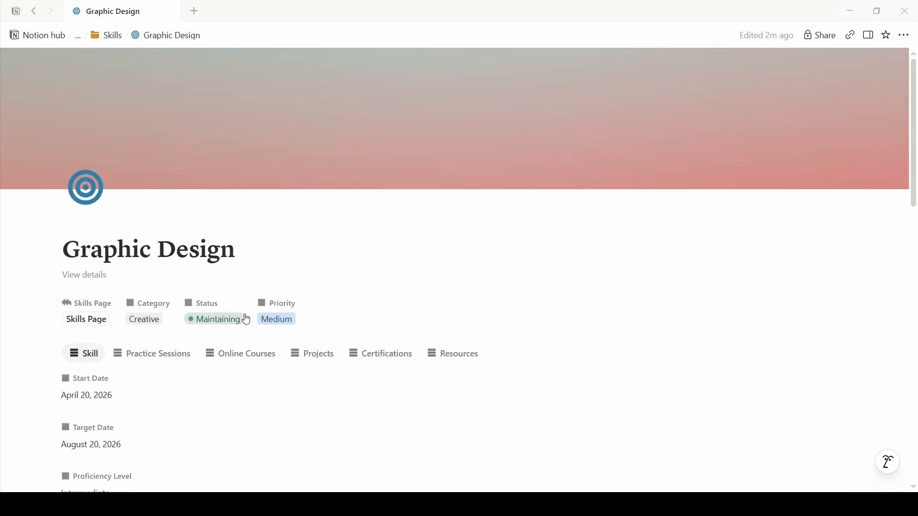
{"action": "scroll", "coordinate": [181, 344], "scroll_direction": "down", "scroll_amount": 8}
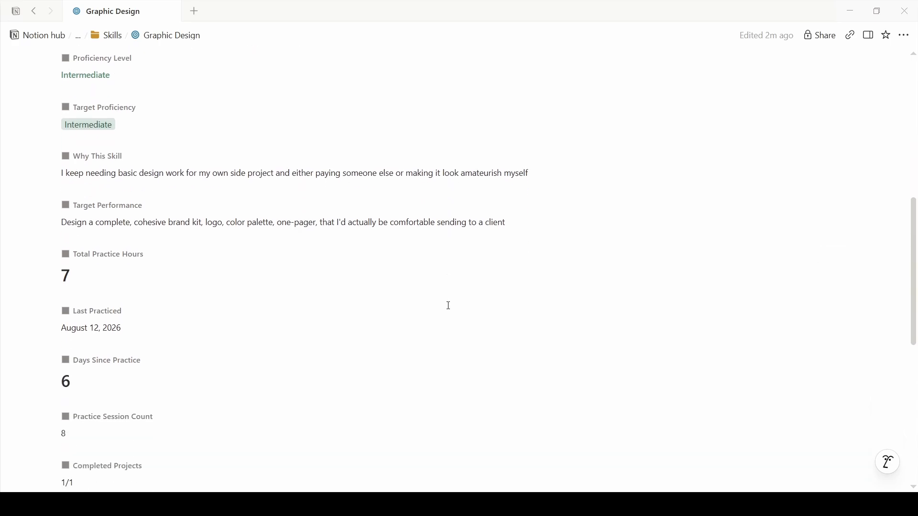
{"action": "scroll", "coordinate": [448, 306], "scroll_direction": "down", "scroll_amount": 7}
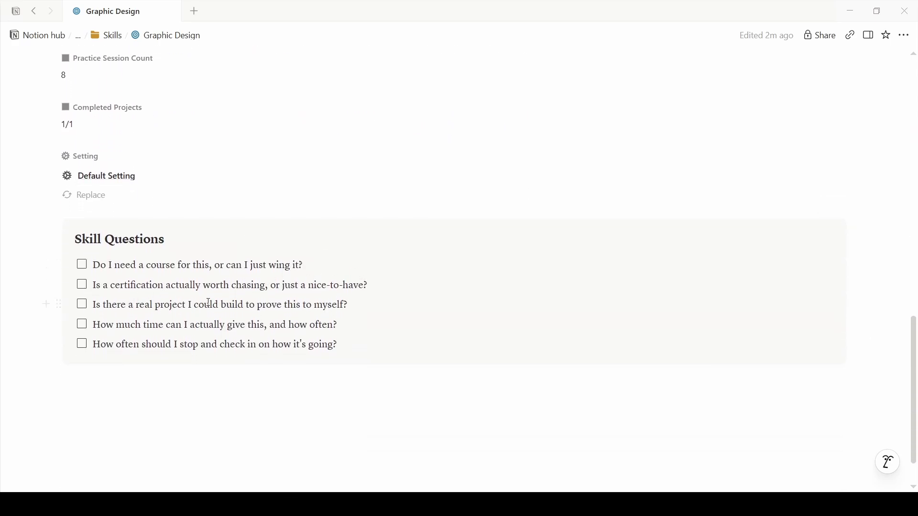
{"action": "scroll", "coordinate": [285, 349], "scroll_direction": "up", "scroll_amount": 15}
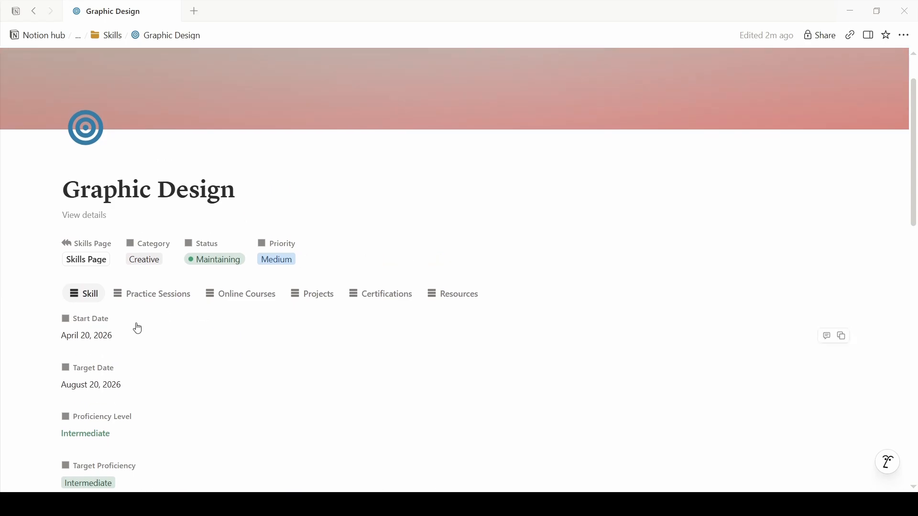
Step: View the practice sessions, online courses, projects and certifications linked to the Graphic Design skill
{"action": "left_click", "coordinate": [143, 295]}
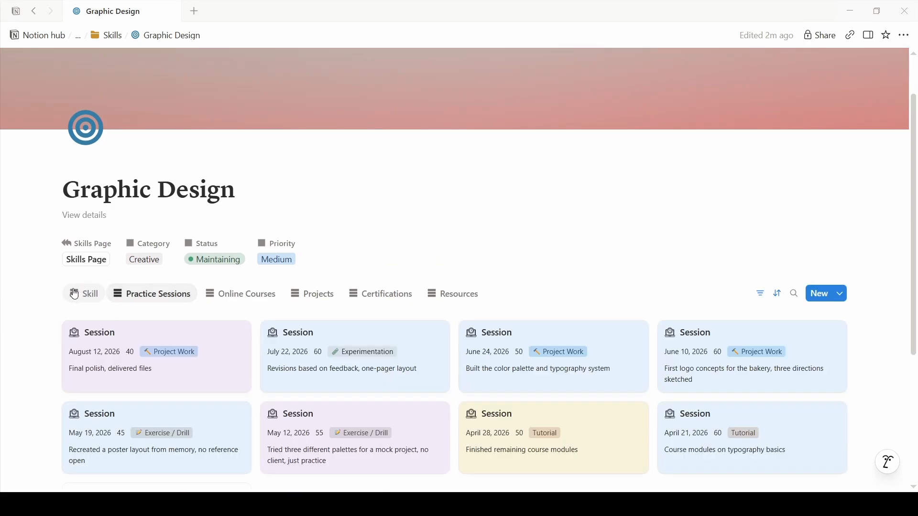
{"action": "left_click", "coordinate": [260, 295]}
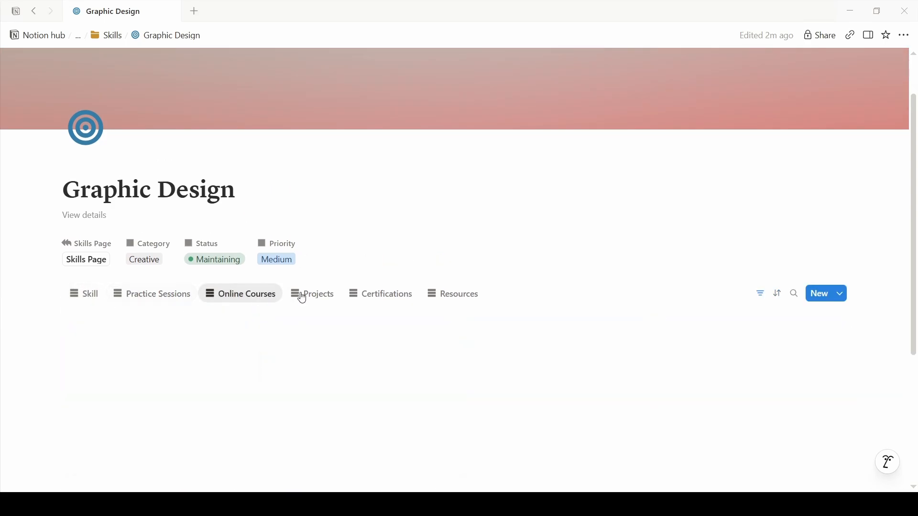
{"action": "left_click", "coordinate": [317, 300]}
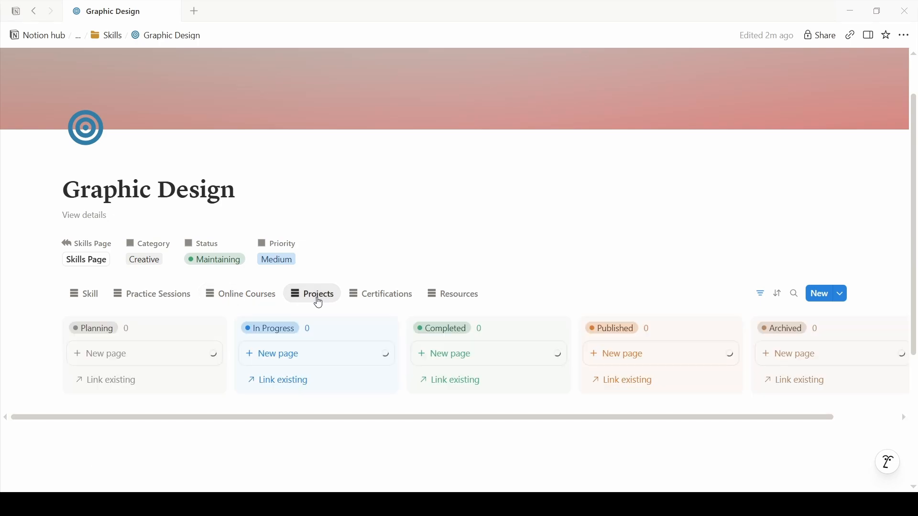
{"action": "left_click", "coordinate": [388, 300]}
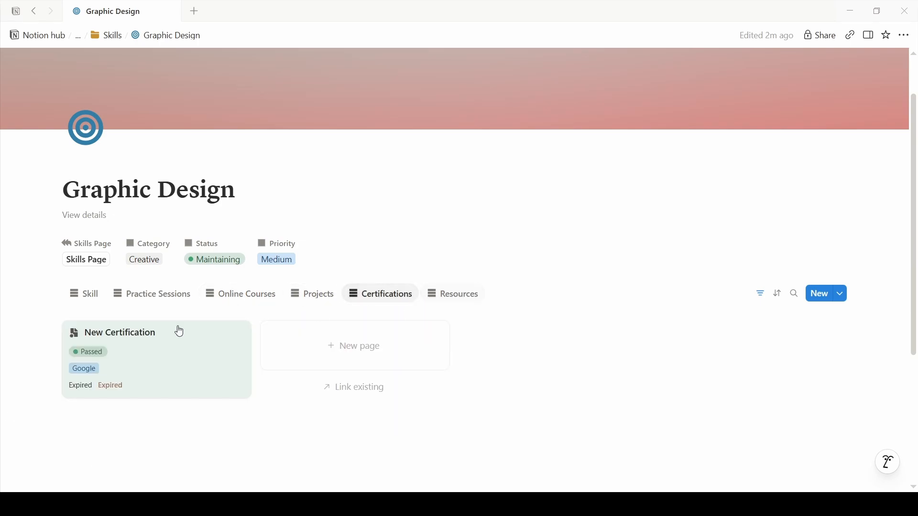
Step: Open the New Certification entry and view its available Status options without changing the status
{"action": "left_click", "coordinate": [139, 362]}
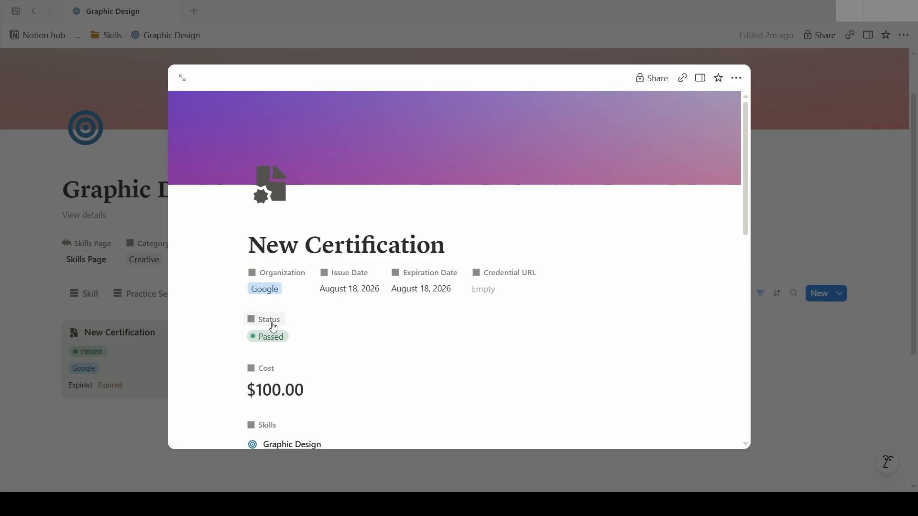
{"action": "left_click", "coordinate": [279, 337]}
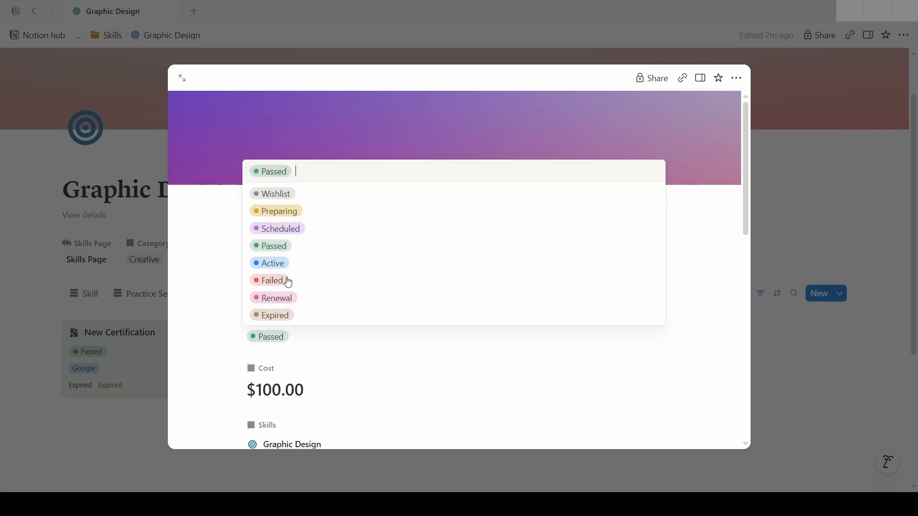
{"action": "left_click", "coordinate": [142, 300]}
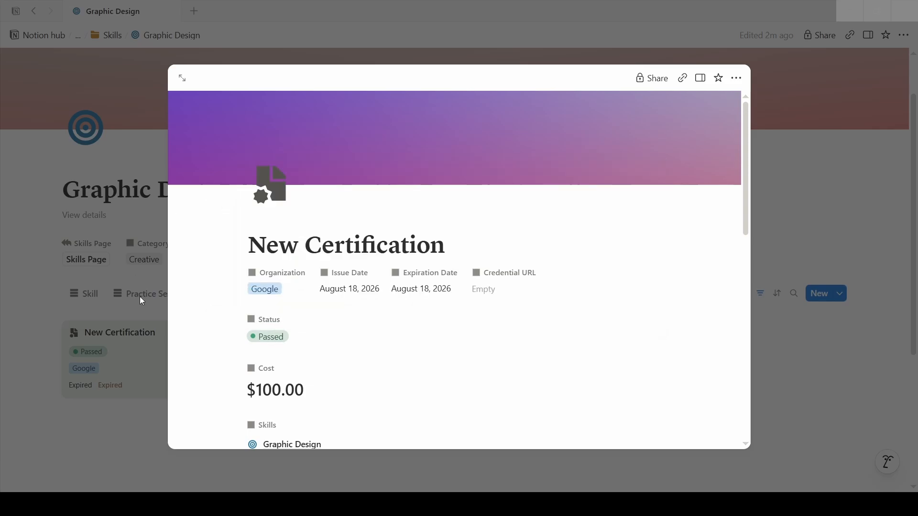
Step: Close the certification preview and move the New Certification entry to the trash
{"action": "left_click", "coordinate": [134, 365]}
{"action": "left_click", "coordinate": [240, 334]}
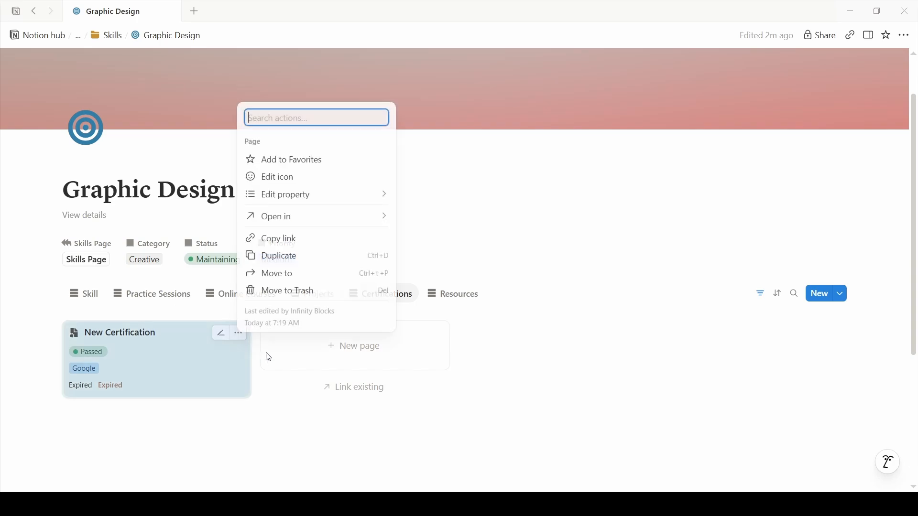
{"action": "left_click", "coordinate": [278, 290]}
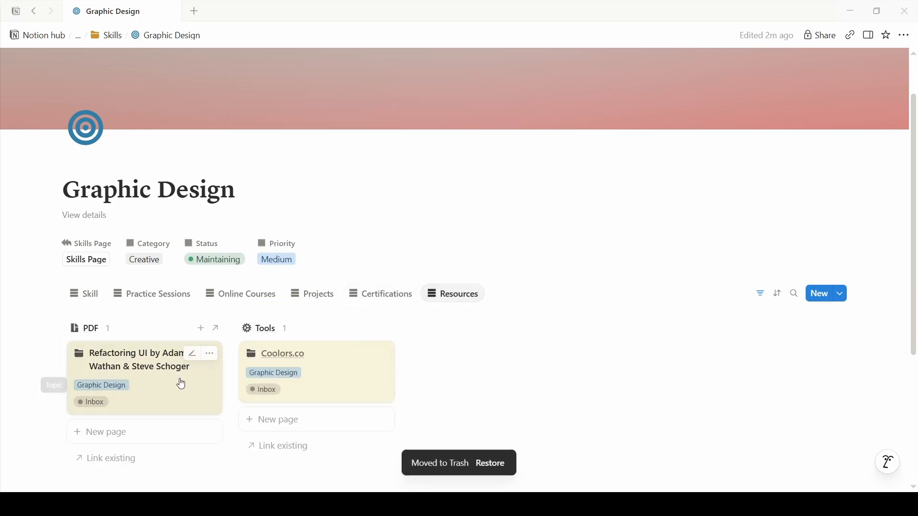
Step: Look again at the certifications, projects and online courses linked to the Graphic Design skill
{"action": "left_click", "coordinate": [390, 298]}
{"action": "left_click", "coordinate": [310, 296]}
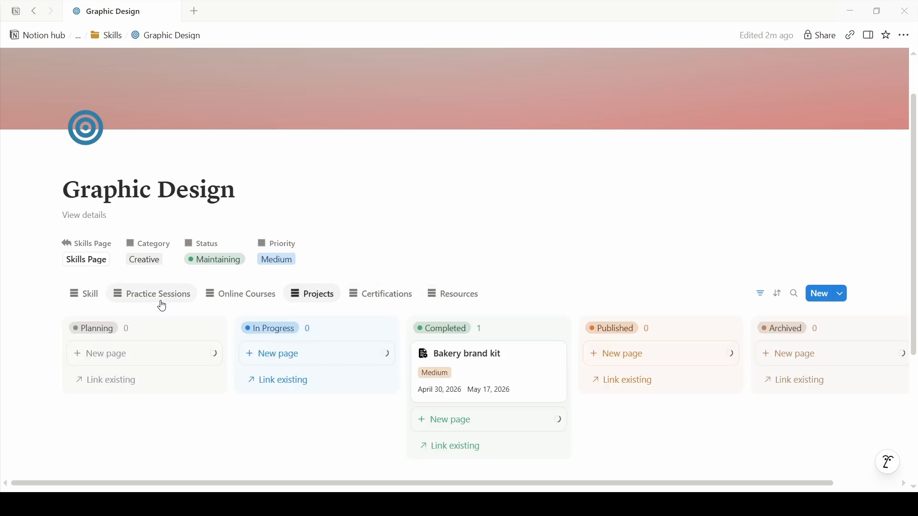
{"action": "left_click", "coordinate": [247, 306]}
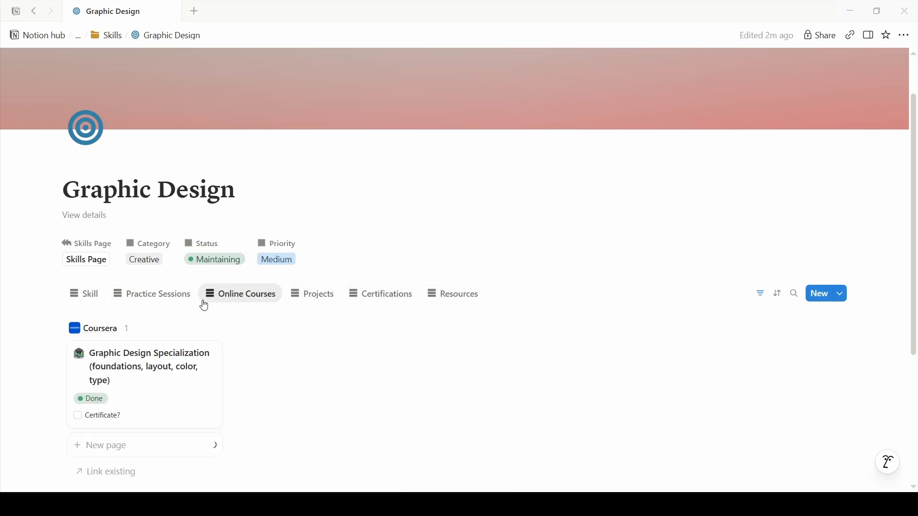
Step: Return to the Graphic Design skill's main properties and read the Skill Questions checklist below them
{"action": "left_click", "coordinate": [77, 305]}
{"action": "scroll", "coordinate": [277, 369], "scroll_direction": "down", "scroll_amount": 14}
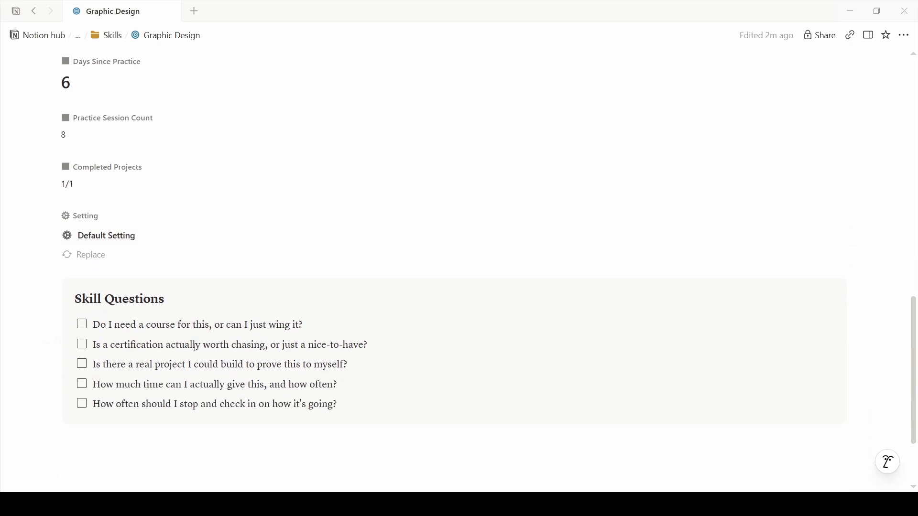
{"action": "scroll", "coordinate": [261, 352], "scroll_direction": "down", "scroll_amount": 1}
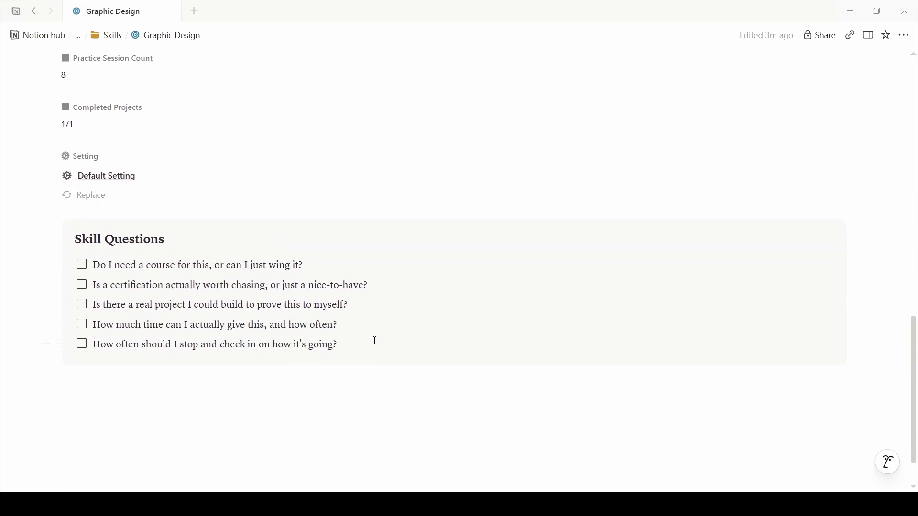
{"action": "scroll", "coordinate": [375, 340], "scroll_direction": "down", "scroll_amount": 1}
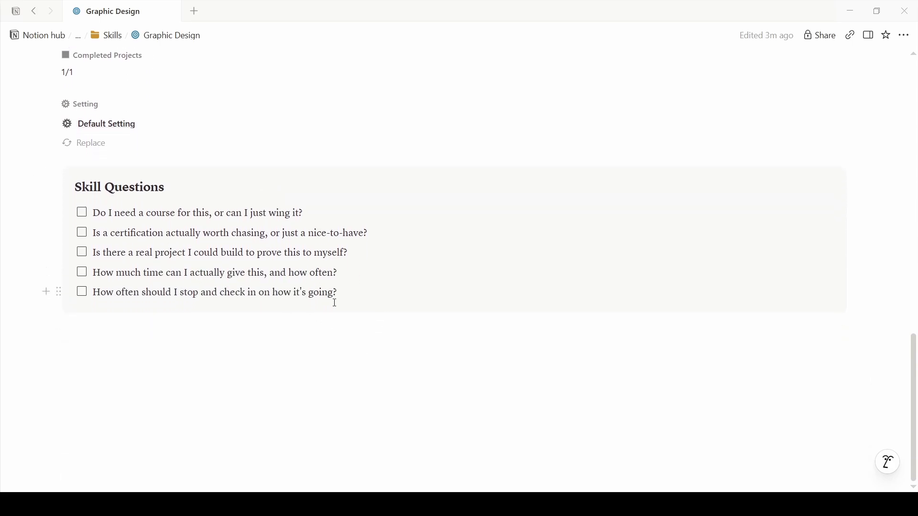
Step: Highlight the last Skill Questions item on the Graphic Design page, and return to the Skills page
{"action": "left_click_drag", "start_coordinate": [354, 292], "coordinate": [109, 292]}
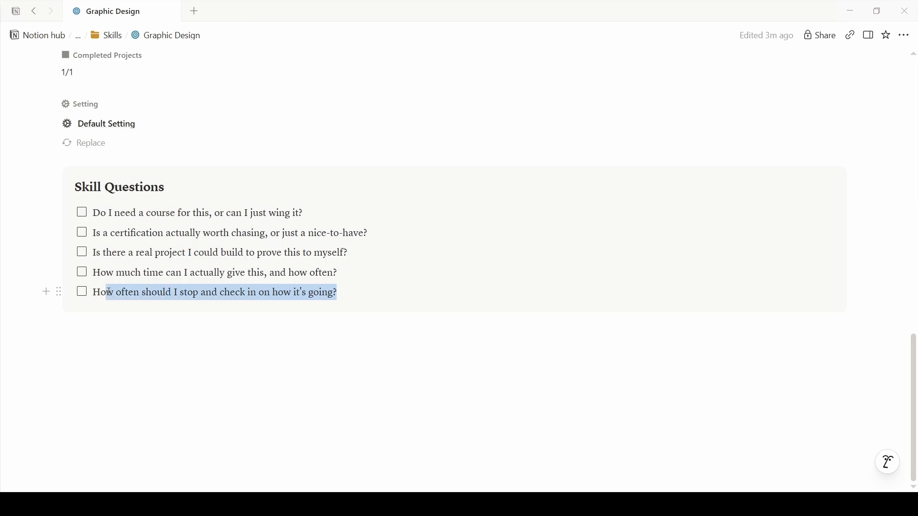
{"action": "left_click", "coordinate": [404, 343]}
{"action": "scroll", "coordinate": [403, 344], "scroll_direction": "up", "scroll_amount": 8}
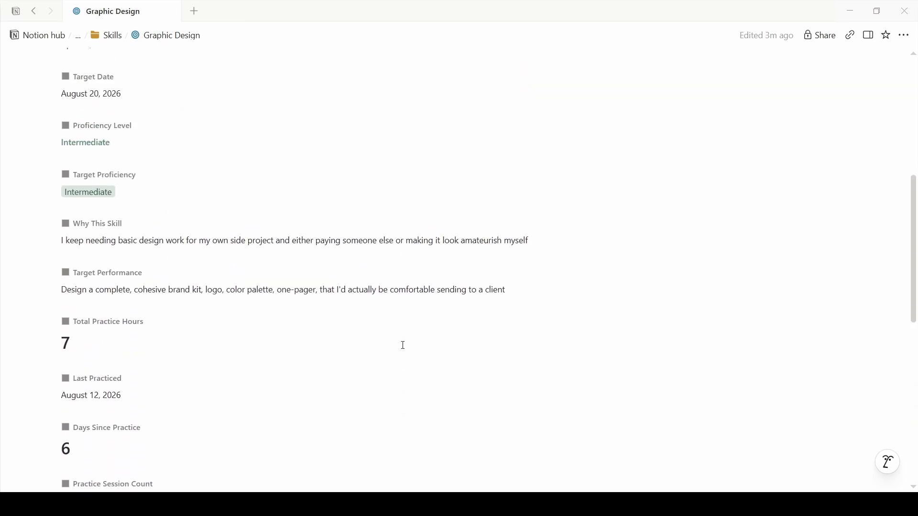
{"action": "scroll", "coordinate": [396, 350], "scroll_direction": "up", "scroll_amount": 5}
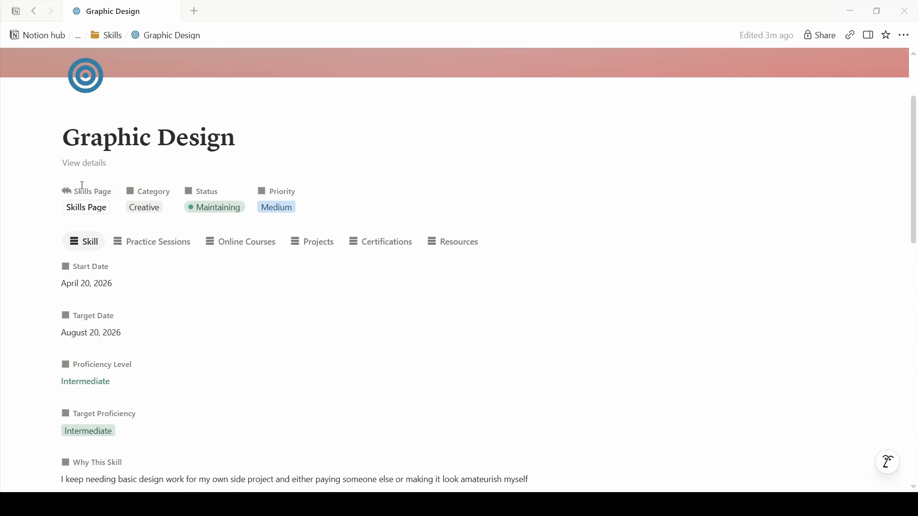
{"action": "left_click", "coordinate": [84, 210]}
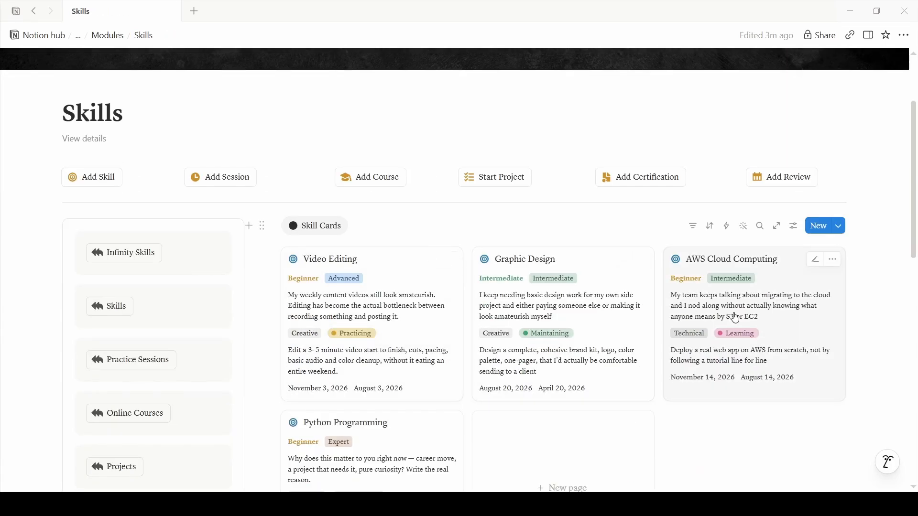
Step: Open the Video Editing skill from the skill cards and review its properties down the page
{"action": "left_click", "coordinate": [417, 332]}
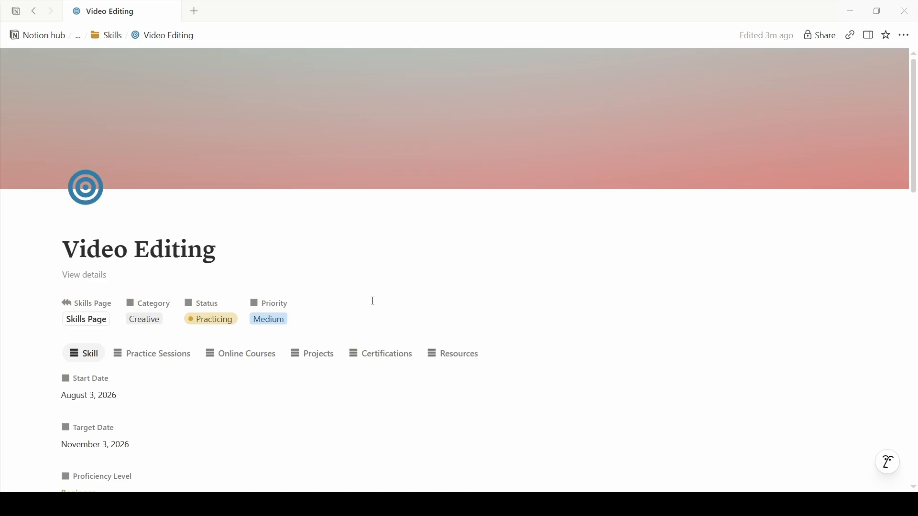
{"action": "scroll", "coordinate": [398, 289], "scroll_direction": "down", "scroll_amount": 4}
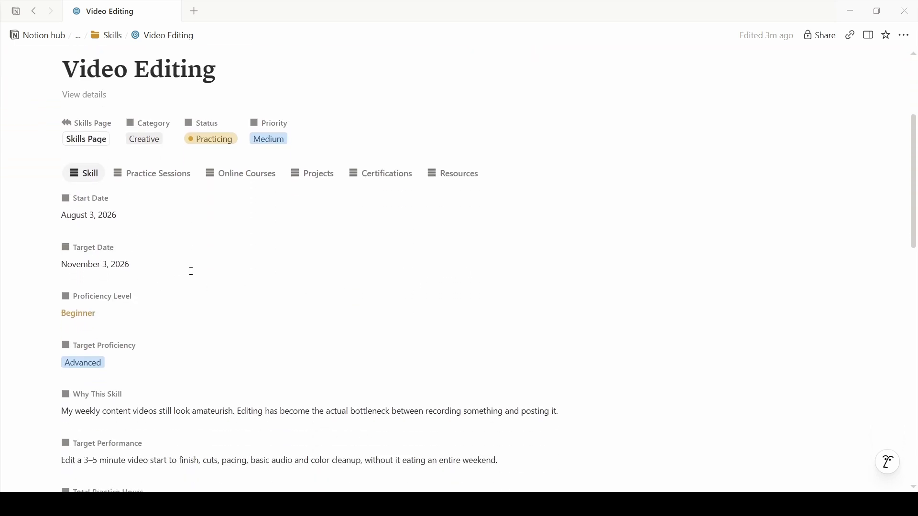
{"action": "scroll", "coordinate": [386, 316], "scroll_direction": "down", "scroll_amount": 15}
{"action": "scroll", "coordinate": [141, 321], "scroll_direction": "up", "scroll_amount": 18}
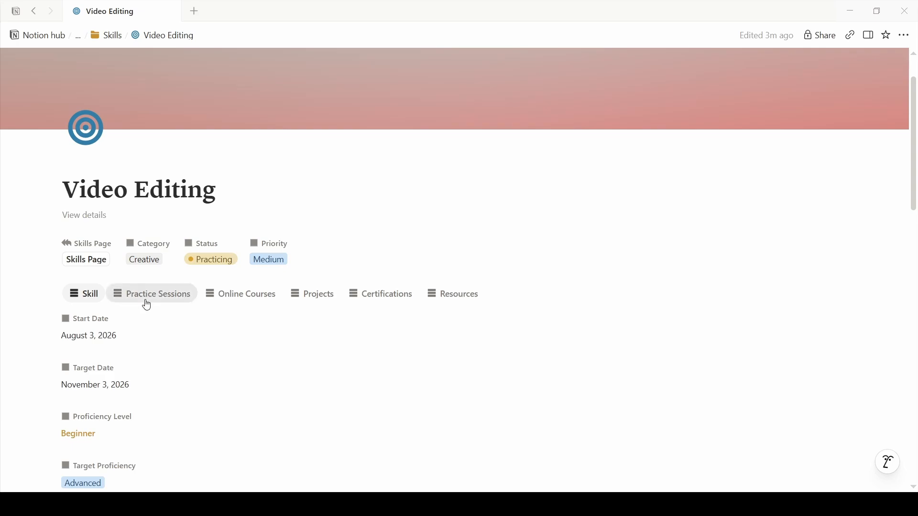
Step: Open the August 16, 2026 session among the Video Editing practice sessions and read its details
{"action": "left_click", "coordinate": [146, 299]}
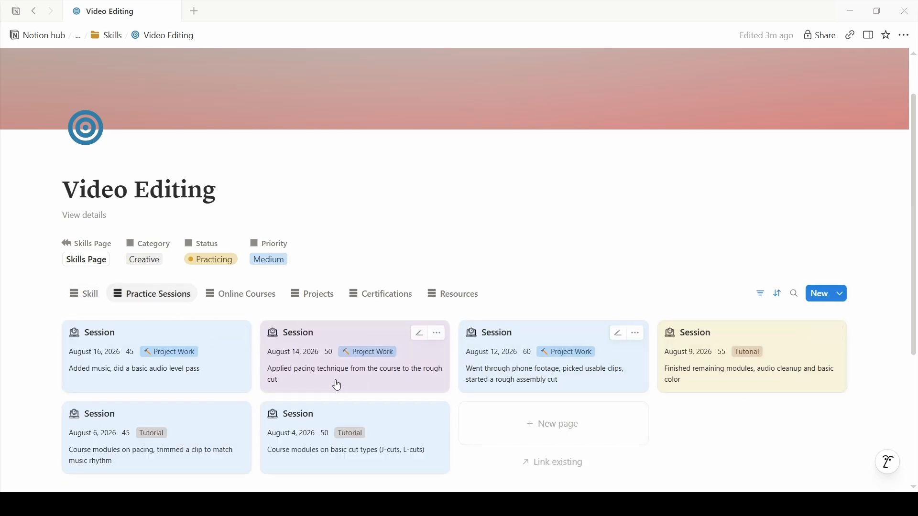
{"action": "left_click", "coordinate": [225, 386]}
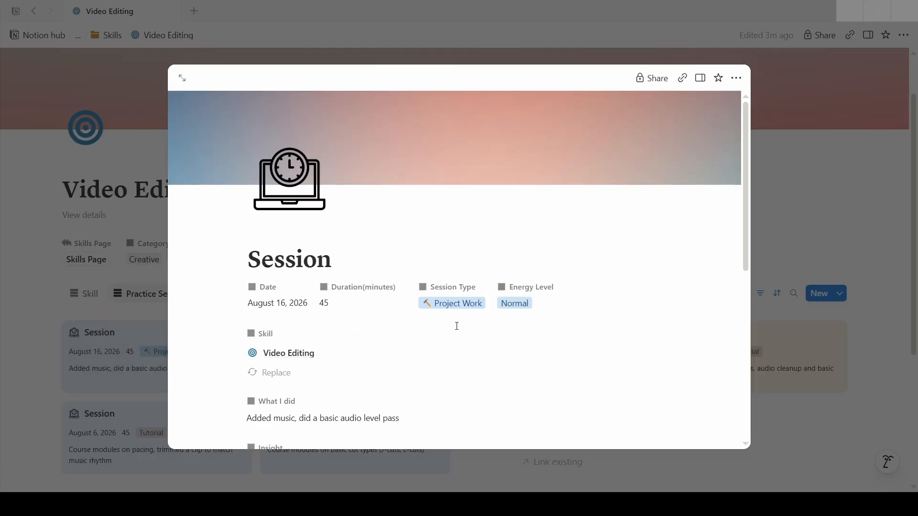
{"action": "scroll", "coordinate": [457, 326], "scroll_direction": "down", "scroll_amount": 3}
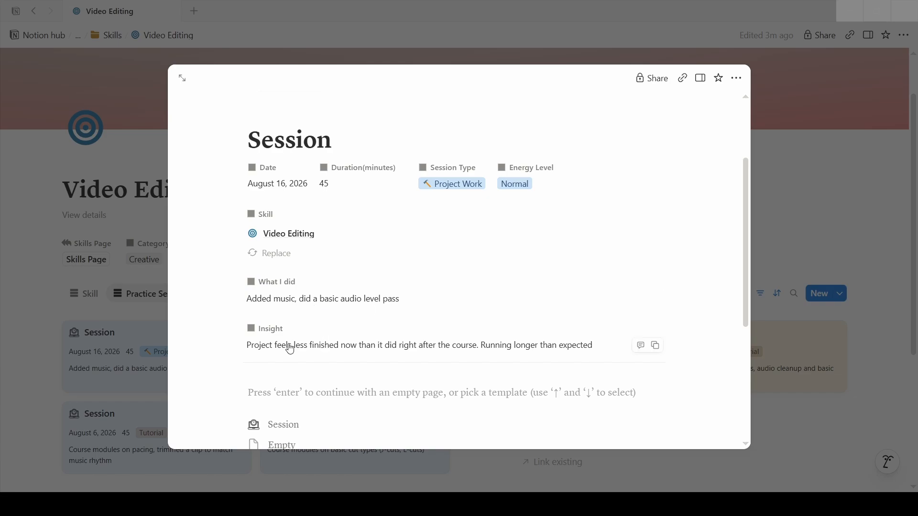
{"action": "scroll", "coordinate": [283, 248], "scroll_direction": "up", "scroll_amount": 3}
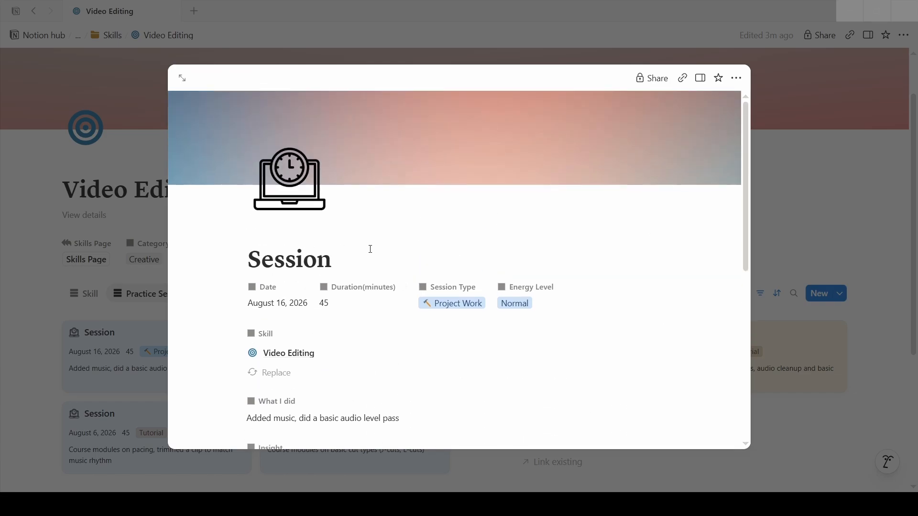
Step: Try 60 minutes as the August 16 session's duration, and set it back to 45
{"action": "left_click", "coordinate": [345, 304]}
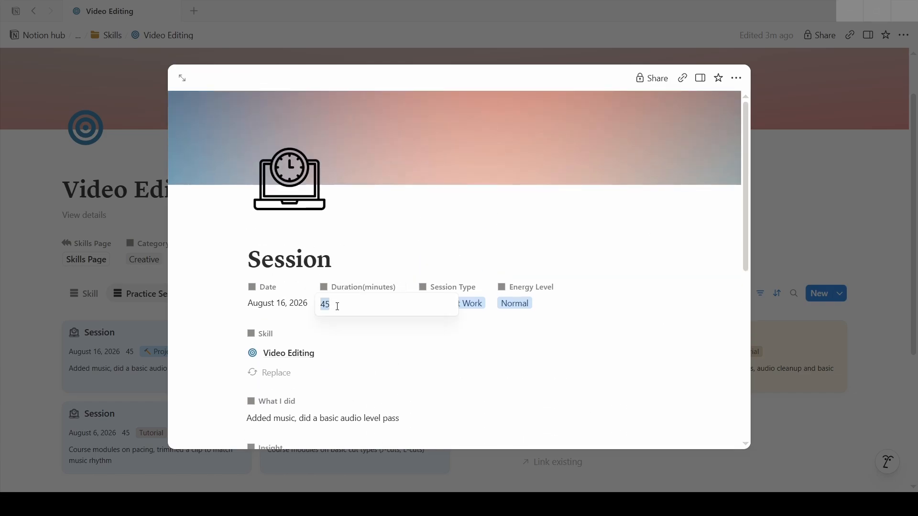
{"action": "type", "text": "60"}
{"action": "key", "text": "BackSpace"}
{"action": "key", "text": "BackSpace"}
{"action": "type", "text": "4"}
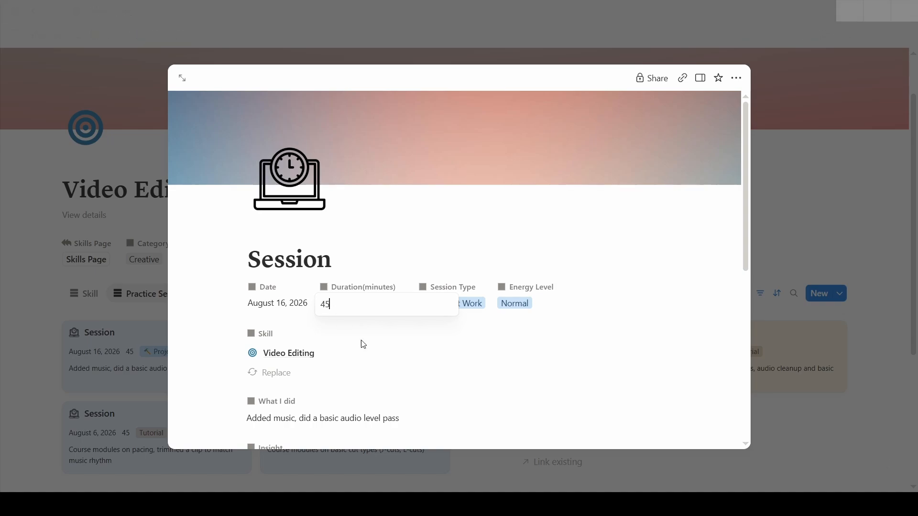
{"action": "type", "text": "5"}
{"action": "key", "text": "Return"}
Step: Close the session preview and check the Total Practice Hours among the Video Editing skill's main properties
{"action": "scroll", "coordinate": [382, 383], "scroll_direction": "down", "scroll_amount": 3}
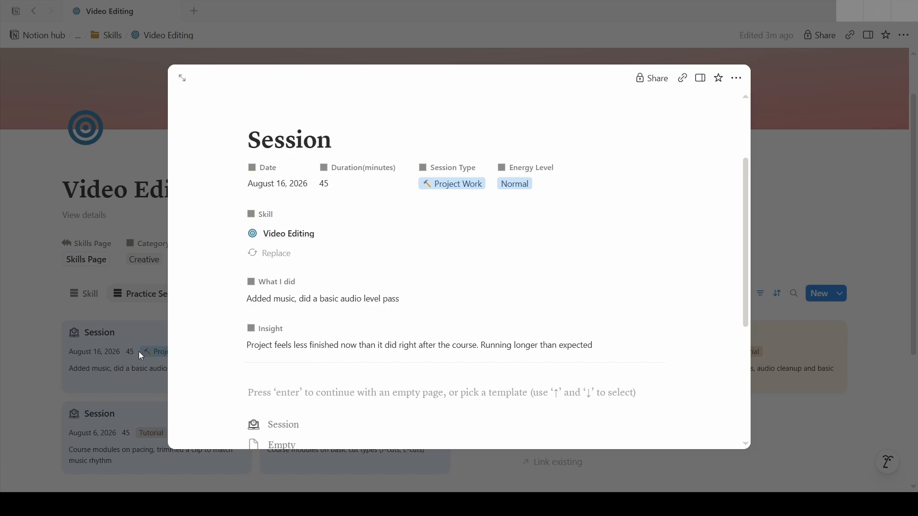
{"action": "left_click", "coordinate": [73, 345]}
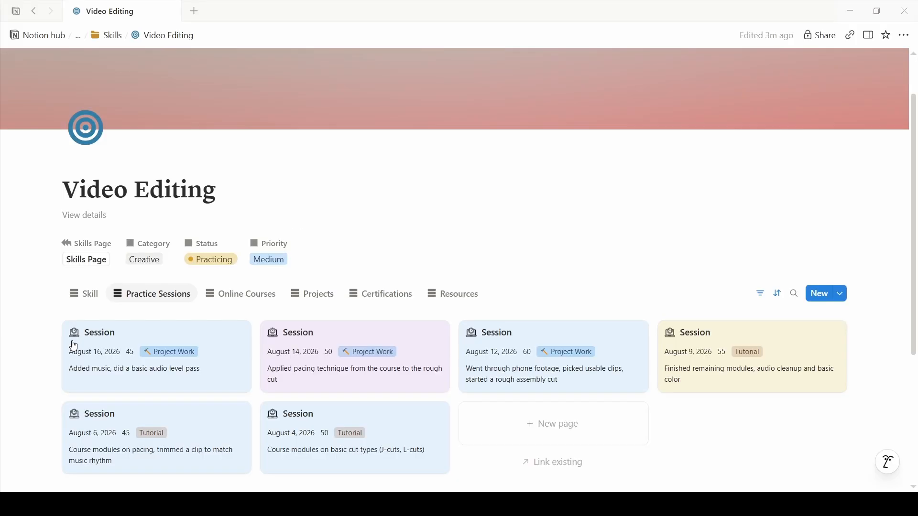
{"action": "scroll", "coordinate": [120, 268], "scroll_direction": "down", "scroll_amount": 2}
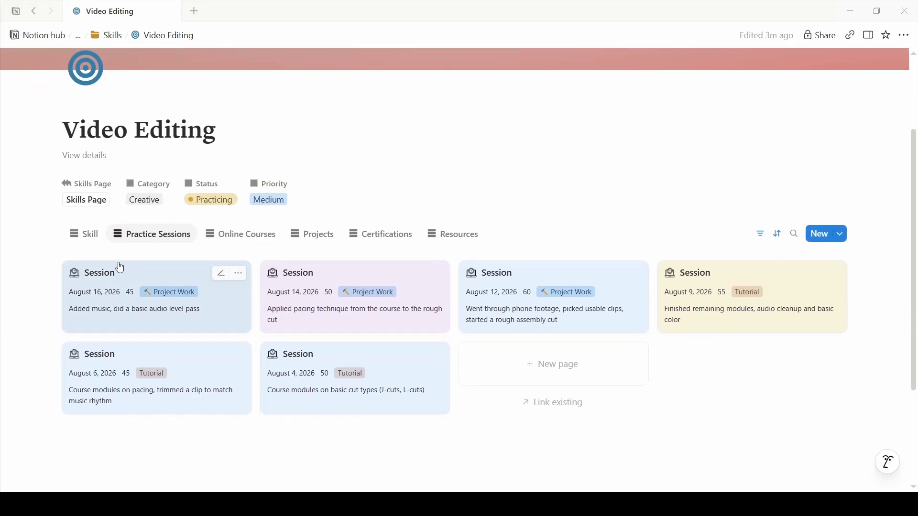
{"action": "left_click", "coordinate": [85, 235]}
{"action": "scroll", "coordinate": [195, 303], "scroll_direction": "down", "scroll_amount": 4}
{"action": "scroll", "coordinate": [129, 337], "scroll_direction": "down", "scroll_amount": 2}
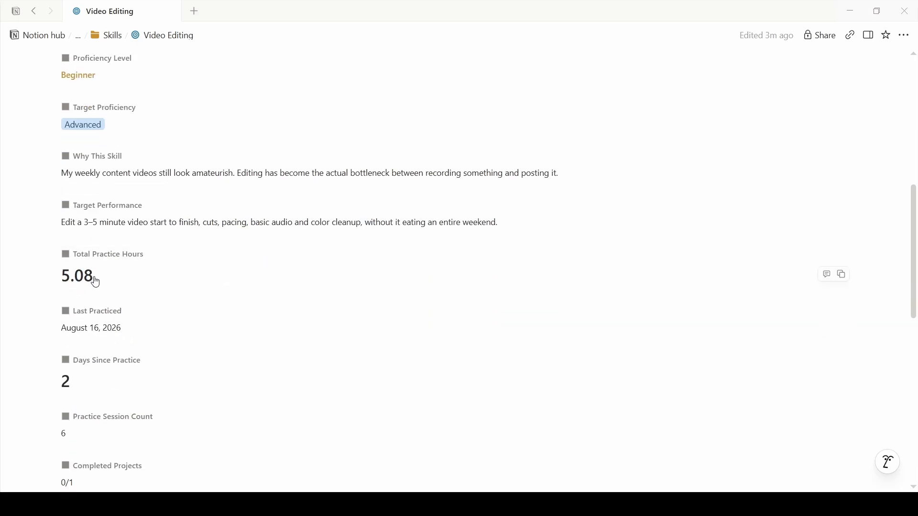
{"action": "scroll", "coordinate": [96, 282], "scroll_direction": "up", "scroll_amount": 5}
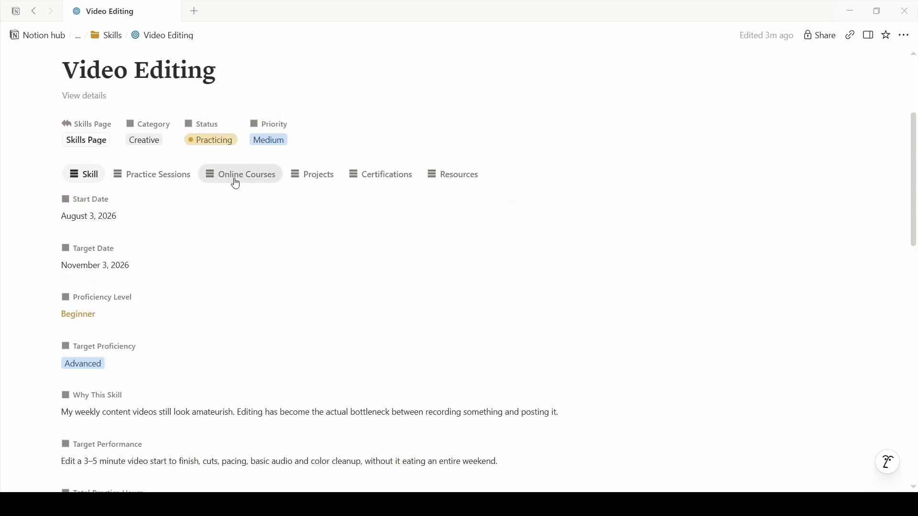
Step: Open the Video Editing Fundamentals course from the online courses linked to the Video Editing skill
{"action": "left_click", "coordinate": [233, 182]}
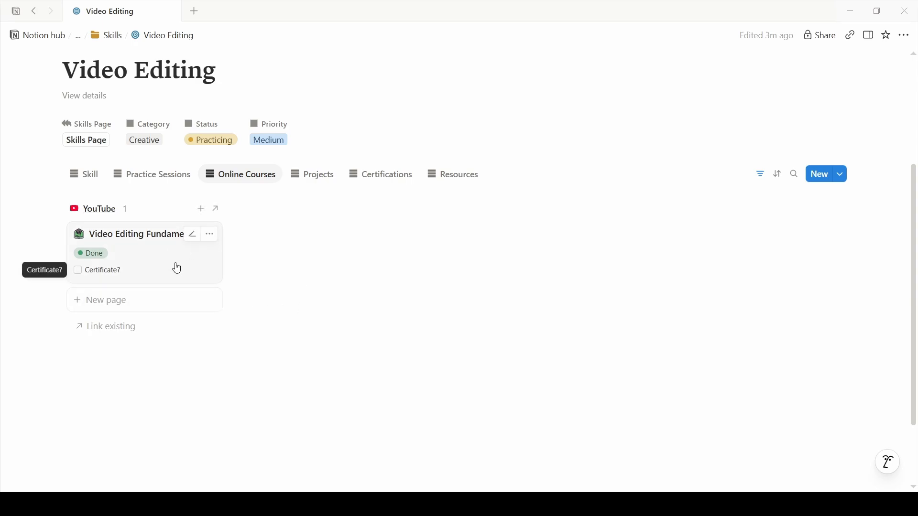
{"action": "left_click", "coordinate": [177, 268]}
{"action": "left_click", "coordinate": [160, 268]}
{"action": "left_click", "coordinate": [144, 256]}
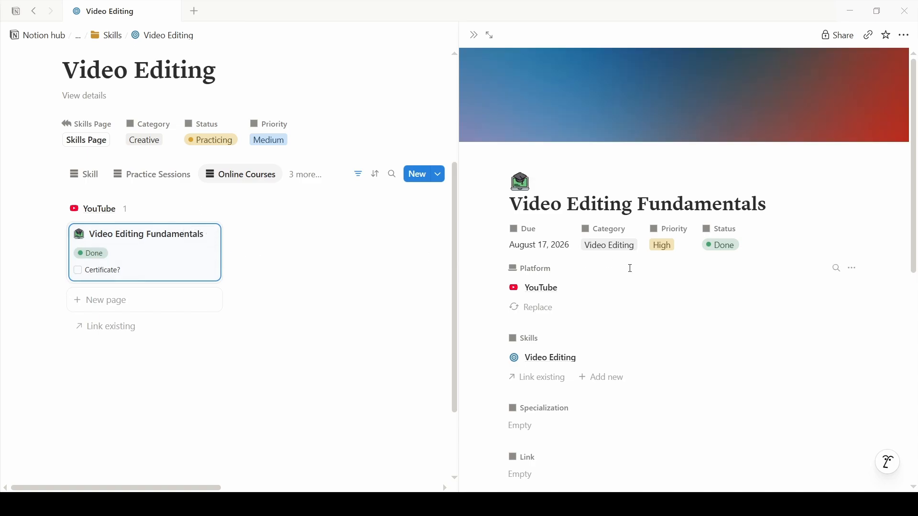
Step: View the course's Category and Priority options without changing them, and read its remaining properties
{"action": "left_click", "coordinate": [639, 246]}
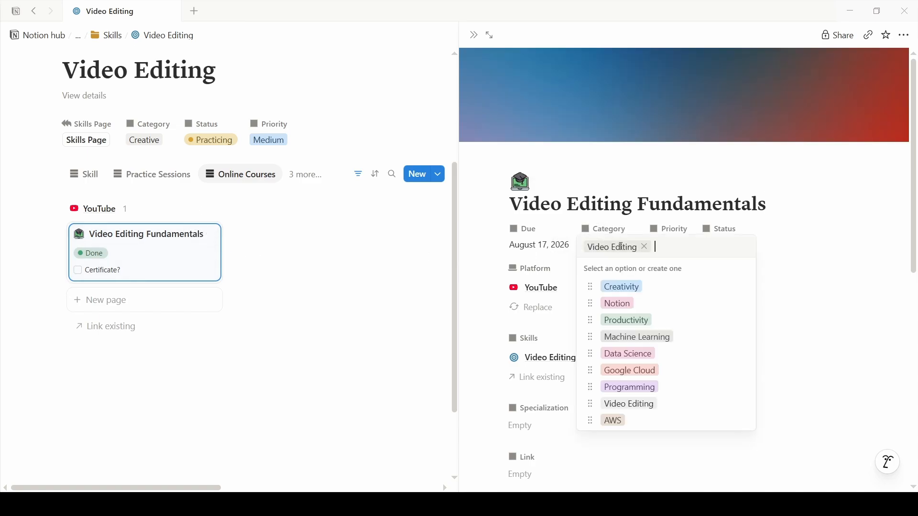
{"action": "left_click", "coordinate": [709, 201]}
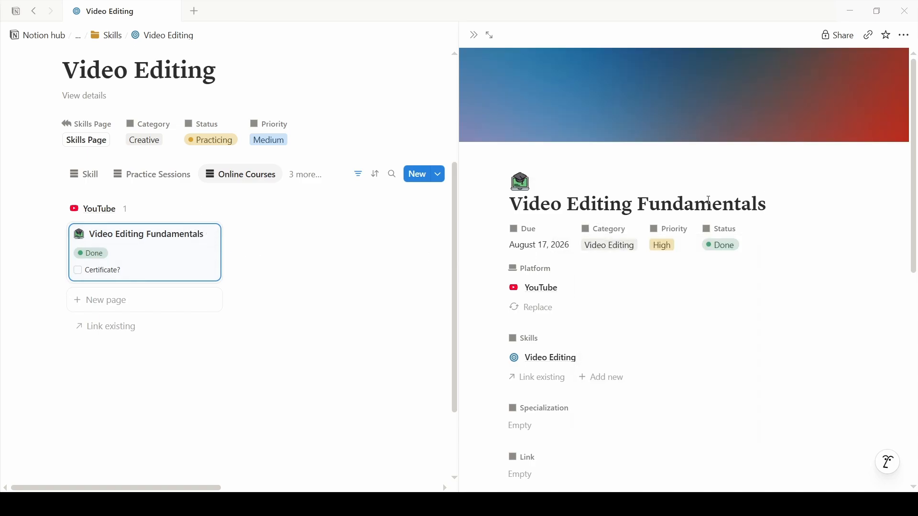
{"action": "left_click", "coordinate": [663, 246]}
{"action": "left_click", "coordinate": [808, 224]}
{"action": "scroll", "coordinate": [750, 285], "scroll_direction": "down", "scroll_amount": 5}
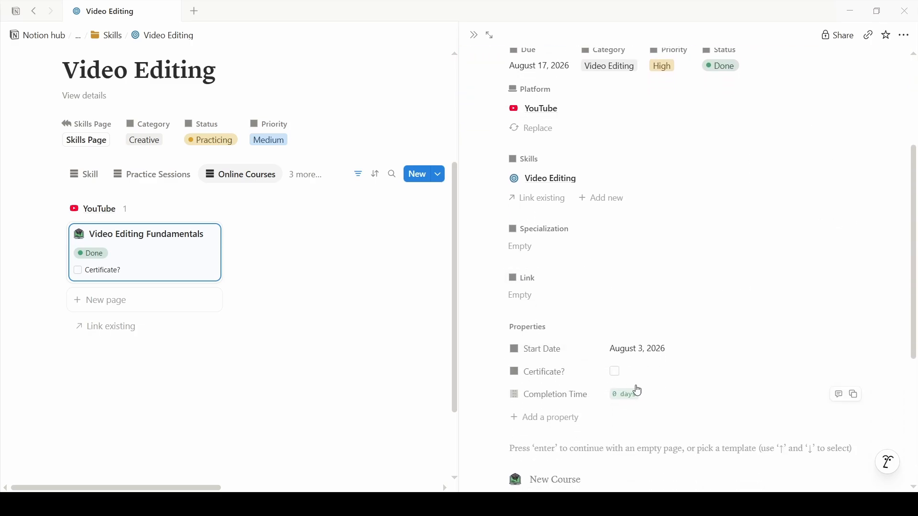
{"action": "scroll", "coordinate": [523, 208], "scroll_direction": "up", "scroll_amount": 5}
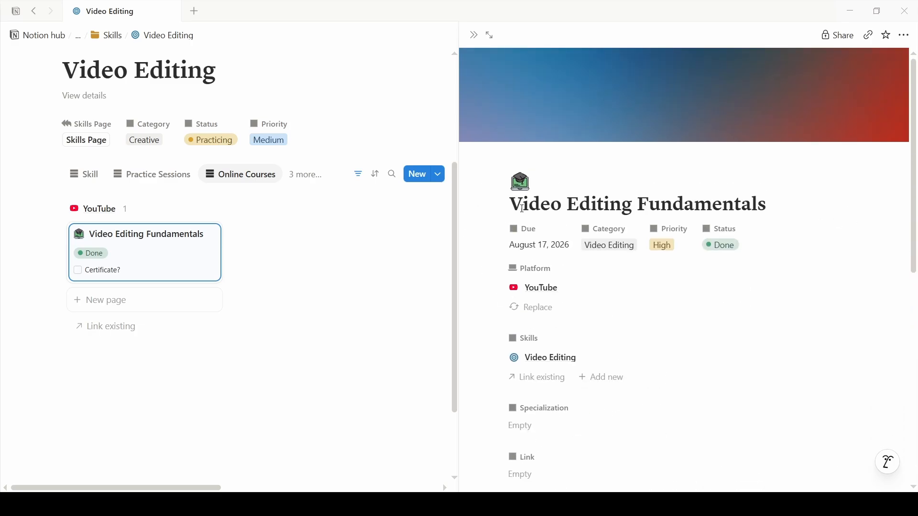
Step: Close the course preview and open the in-progress recap video project linked to the Video Editing skill
{"action": "left_click", "coordinate": [473, 35]}
{"action": "left_click", "coordinate": [304, 182]}
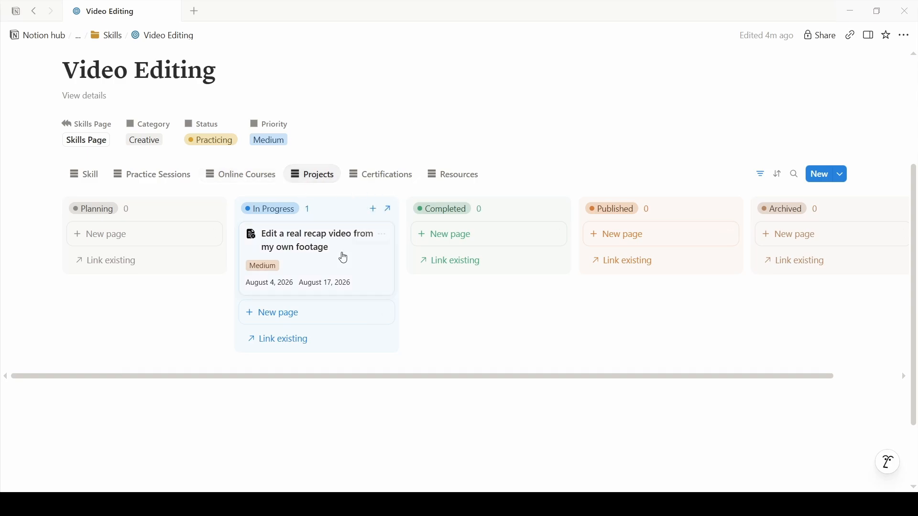
{"action": "left_click", "coordinate": [370, 279]}
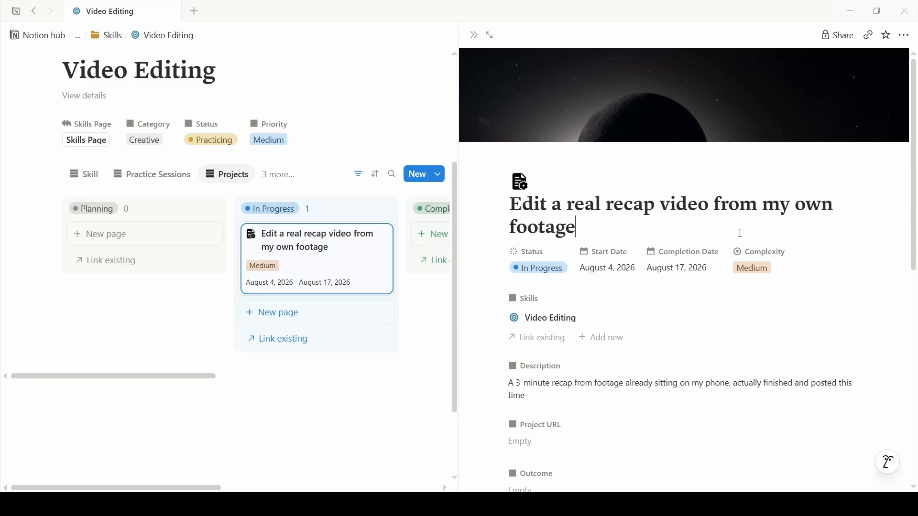
{"action": "scroll", "coordinate": [741, 233], "scroll_direction": "down", "scroll_amount": 3}
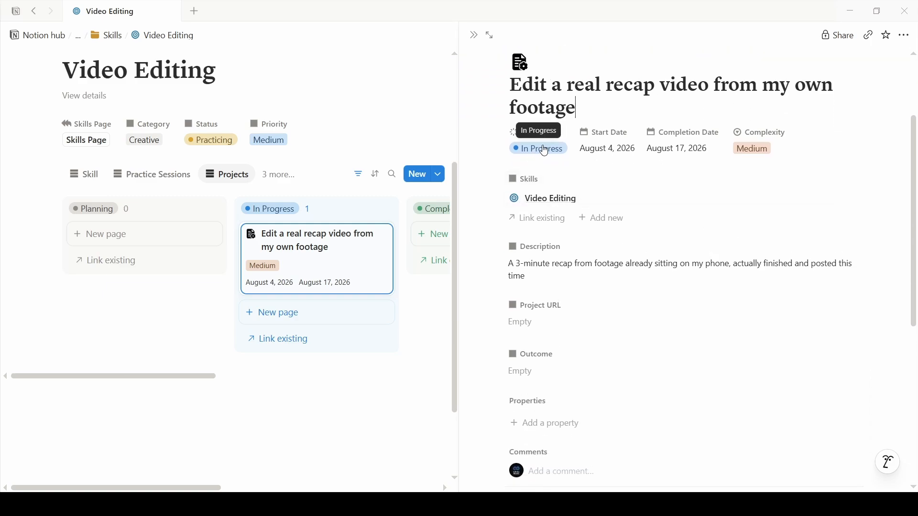
Step: View the recap video project's Status options, read its description, URL and outcome fields, and close its preview
{"action": "left_click", "coordinate": [548, 151]}
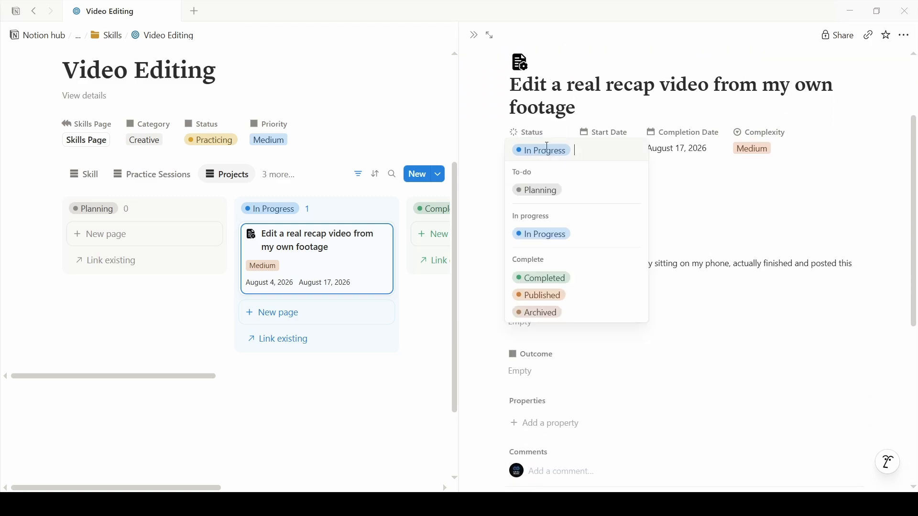
{"action": "left_click", "coordinate": [585, 119]}
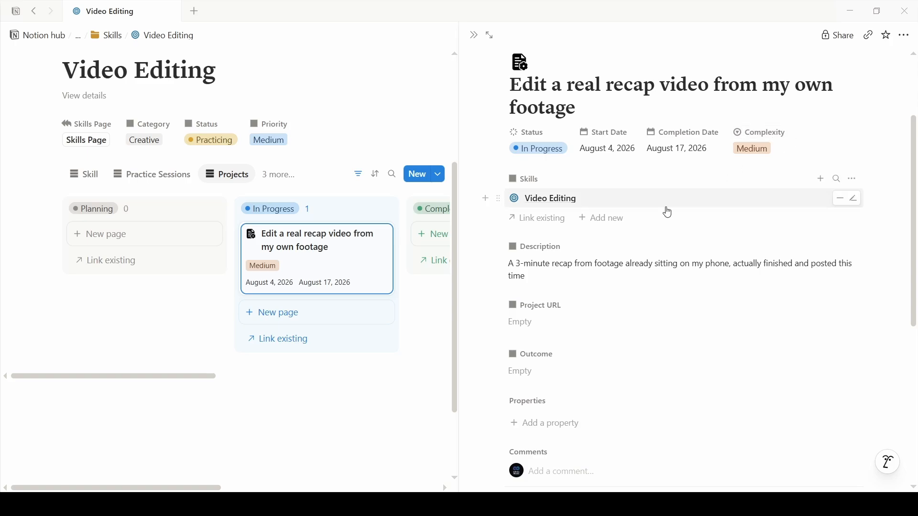
{"action": "scroll", "coordinate": [513, 273], "scroll_direction": "down", "scroll_amount": 1}
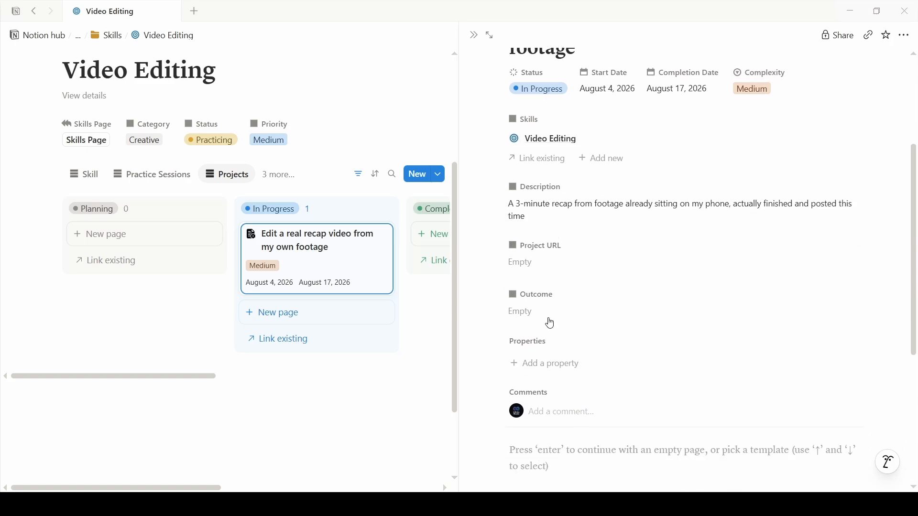
{"action": "scroll", "coordinate": [723, 333], "scroll_direction": "up", "scroll_amount": 4}
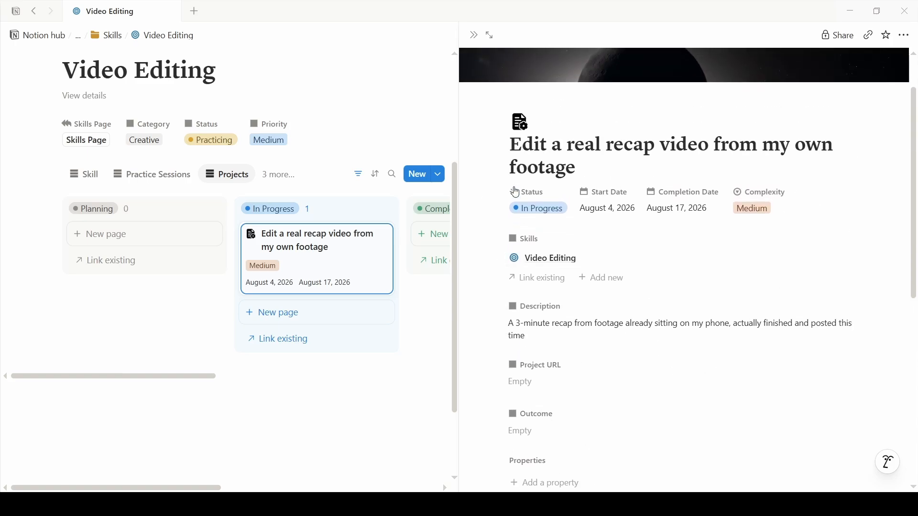
{"action": "left_click", "coordinate": [473, 35]}
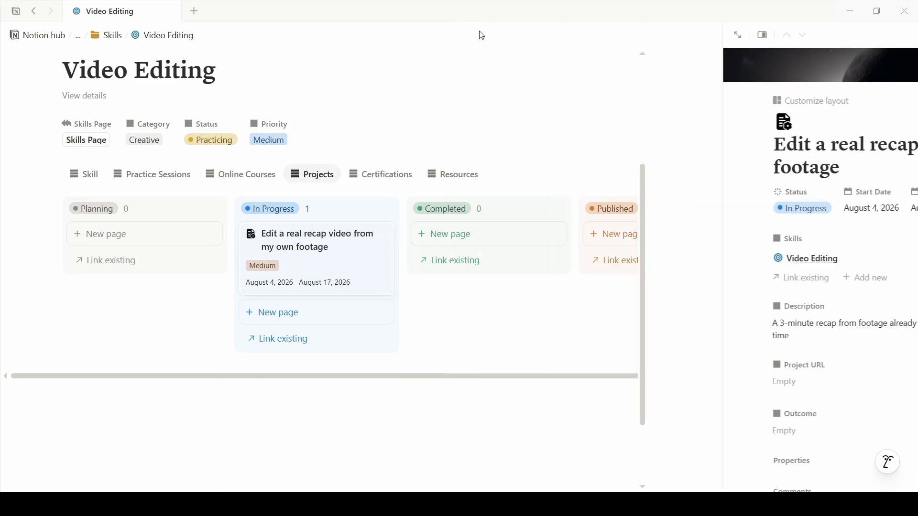
Step: Add a new certification entry to the Video Editing skill and view its prefilled details
{"action": "left_click", "coordinate": [75, 180]}
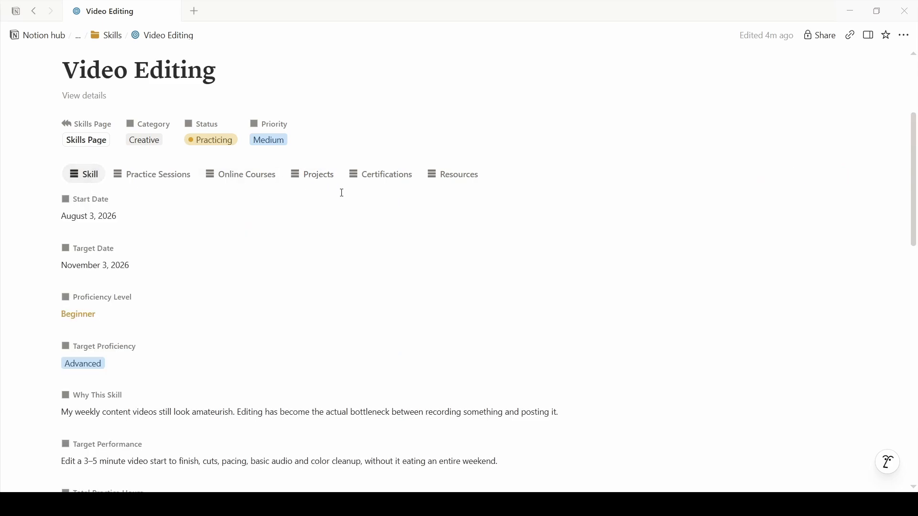
{"action": "left_click", "coordinate": [381, 178]}
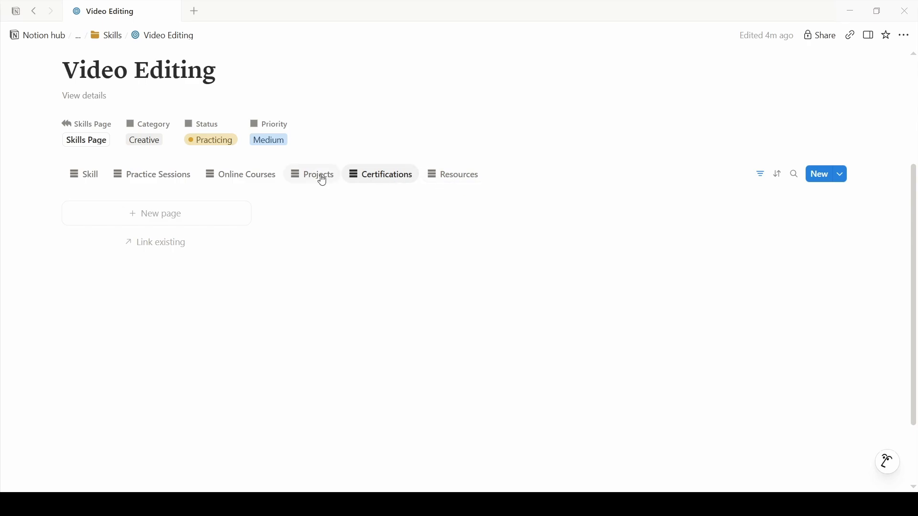
{"action": "left_click", "coordinate": [195, 219]}
{"action": "scroll", "coordinate": [333, 267], "scroll_direction": "down", "scroll_amount": 1}
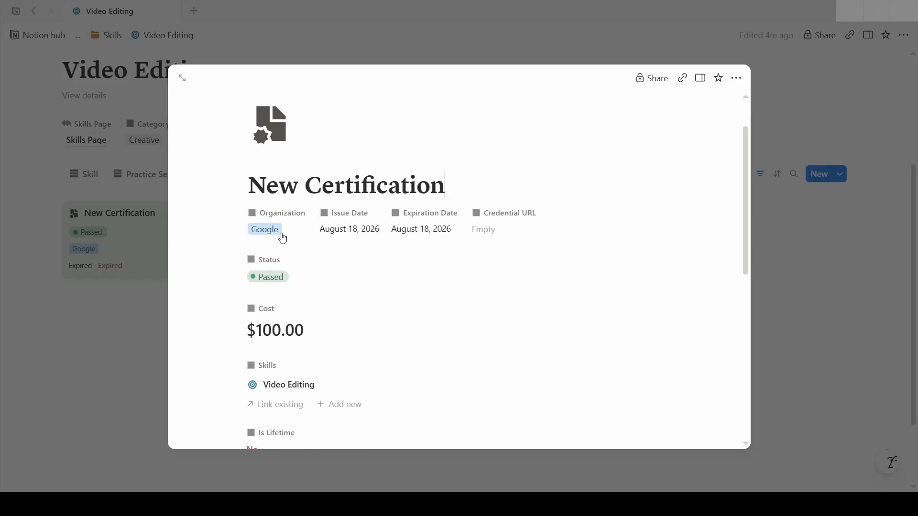
Step: Try the Wishlist, Preparing and Scheduled statuses on the new certification, finishing on Wishlist
{"action": "left_click", "coordinate": [285, 284]}
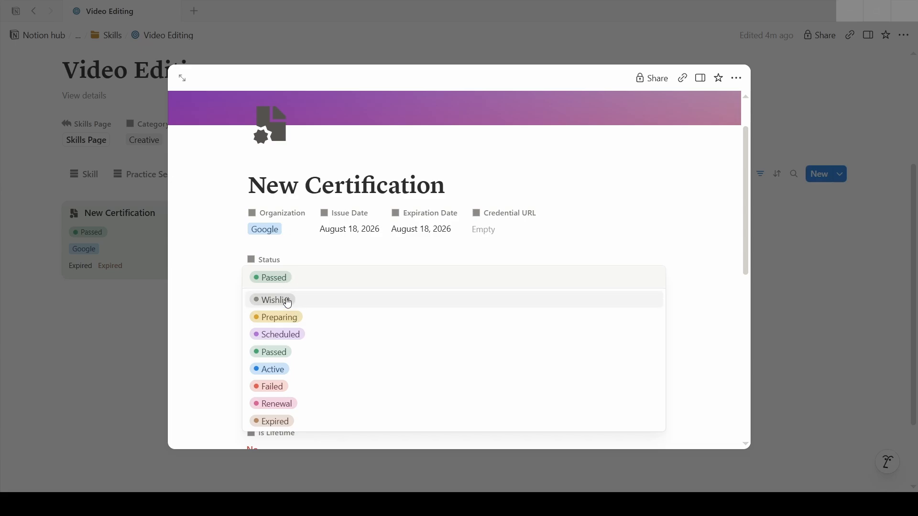
{"action": "left_click", "coordinate": [287, 300]}
{"action": "left_click", "coordinate": [277, 283]}
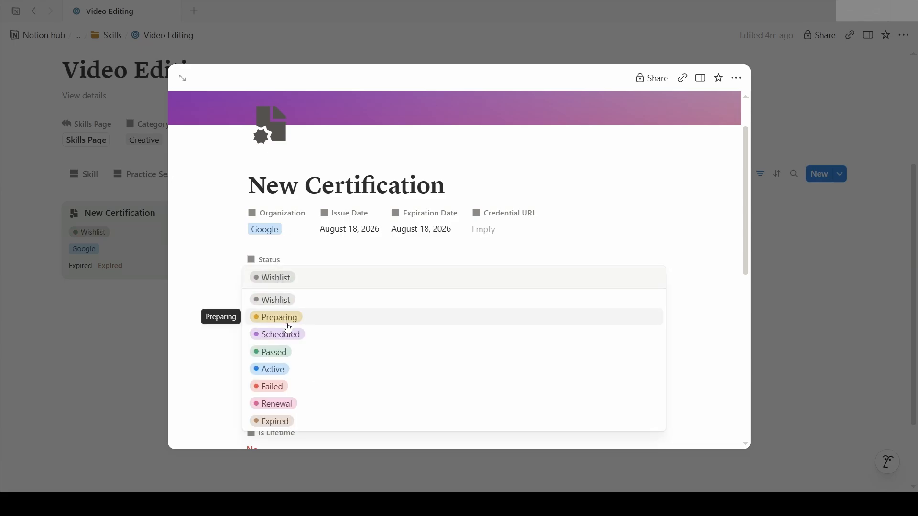
{"action": "left_click", "coordinate": [287, 317]}
{"action": "left_click", "coordinate": [283, 282]}
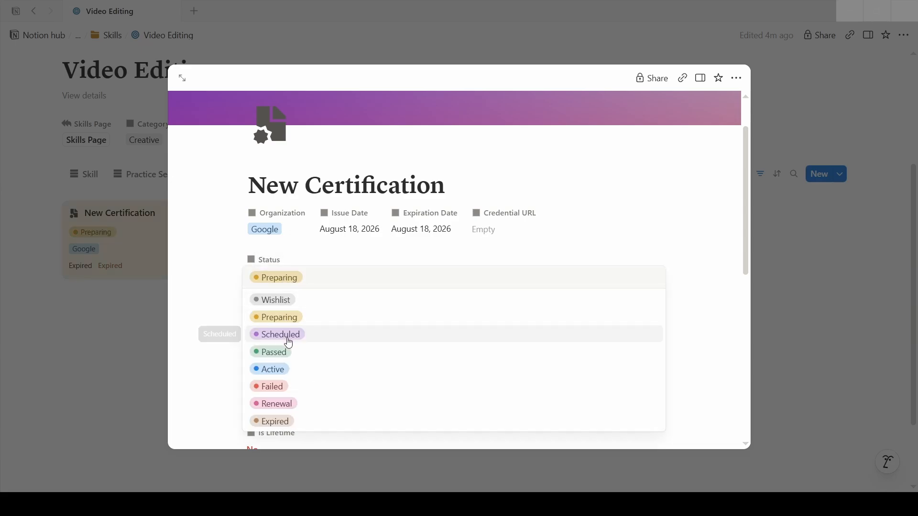
{"action": "left_click", "coordinate": [286, 336]}
{"action": "left_click", "coordinate": [280, 276]}
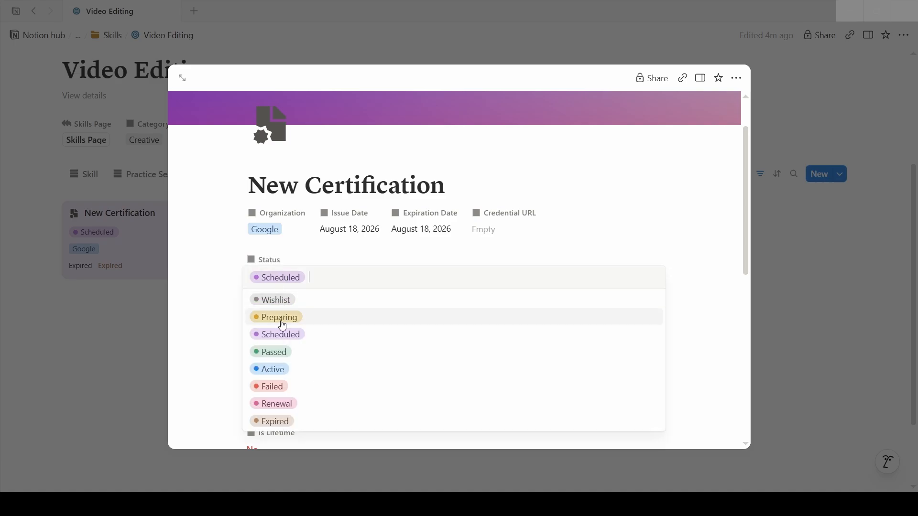
{"action": "left_click", "coordinate": [275, 302]}
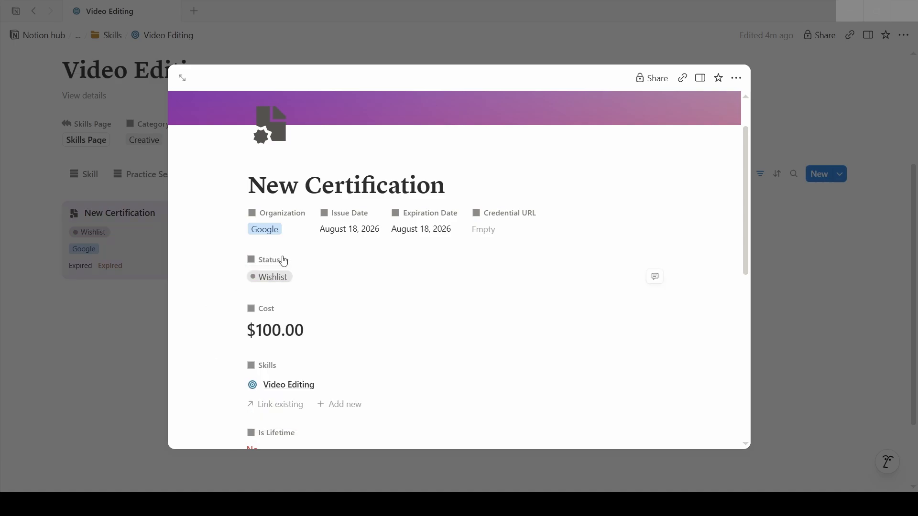
Step: View the new certification's Organization options without changing them, and clear its Expiration Date
{"action": "left_click", "coordinate": [264, 229]}
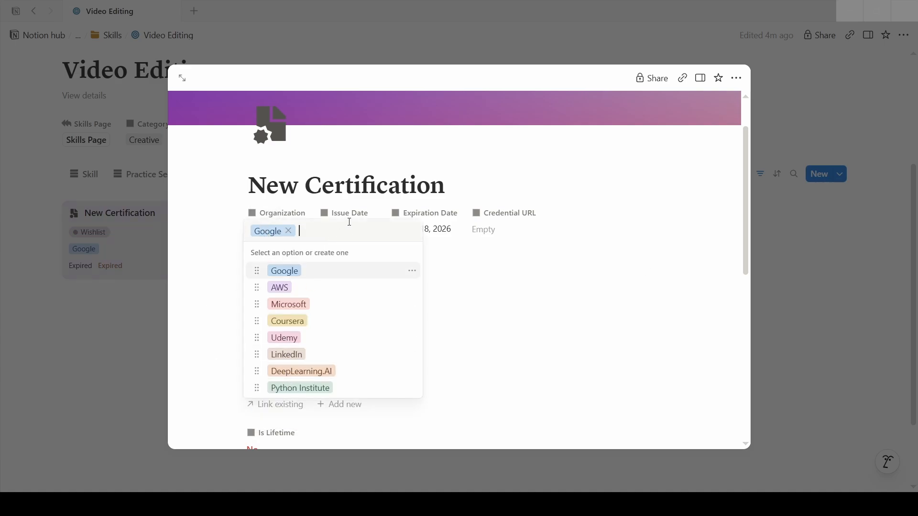
{"action": "left_click", "coordinate": [376, 197]}
{"action": "left_click", "coordinate": [423, 231]}
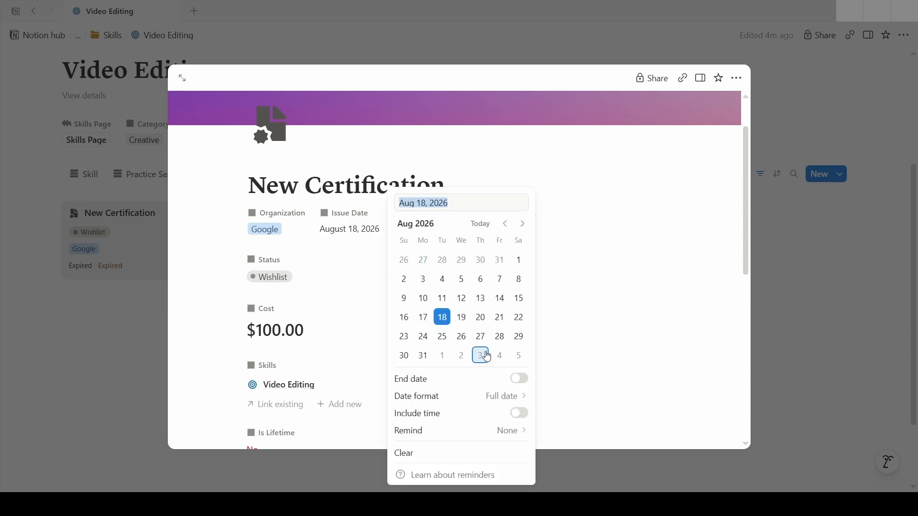
{"action": "left_click", "coordinate": [439, 452]}
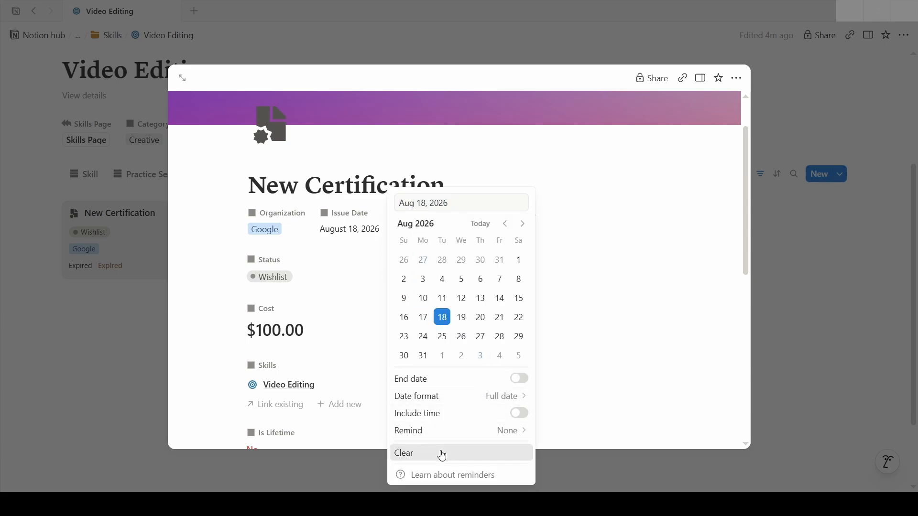
Step: Set the new certification's cost to $0 and check its Is Lifetime, Valid Duration, Renewal Alert and Lifecycle fields
{"action": "left_click", "coordinate": [322, 324]}
{"action": "key", "text": "ctrl+a"}
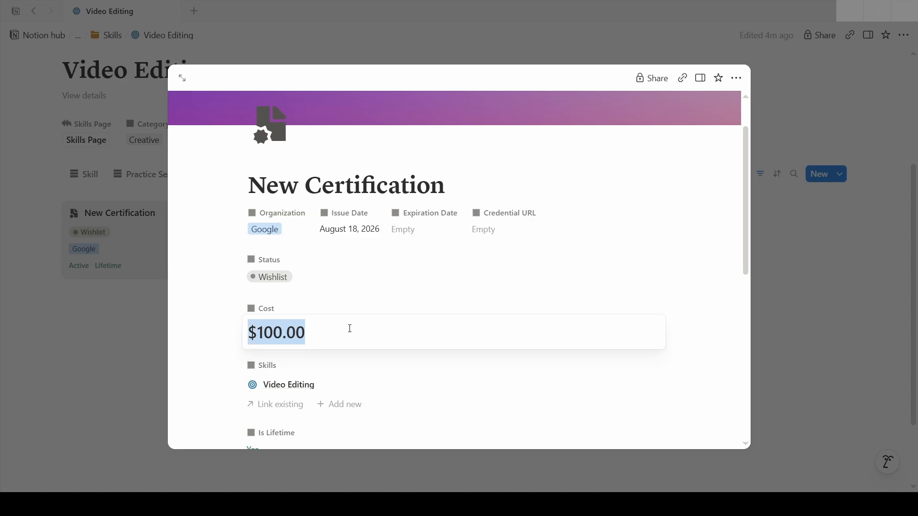
{"action": "type", "text": "0"}
{"action": "key", "text": "Return"}
{"action": "scroll", "coordinate": [600, 236], "scroll_direction": "down", "scroll_amount": 5}
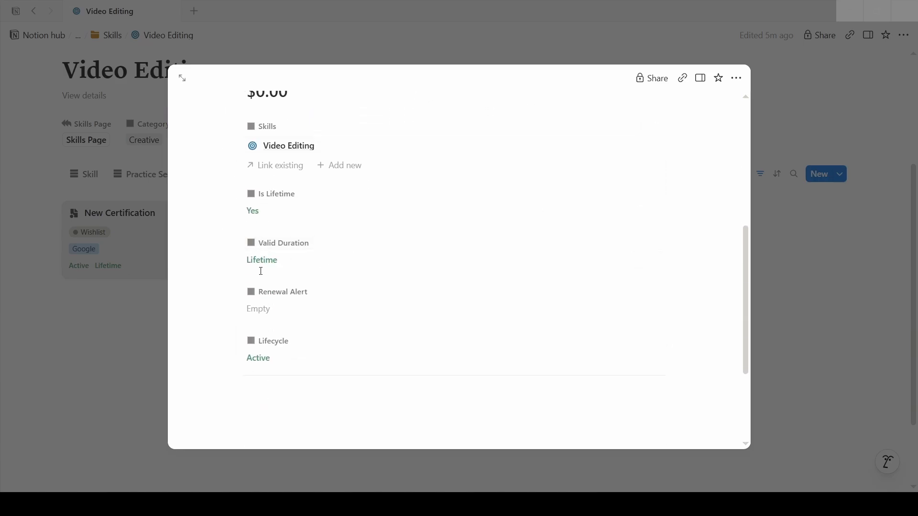
{"action": "scroll", "coordinate": [314, 295], "scroll_direction": "up", "scroll_amount": 5}
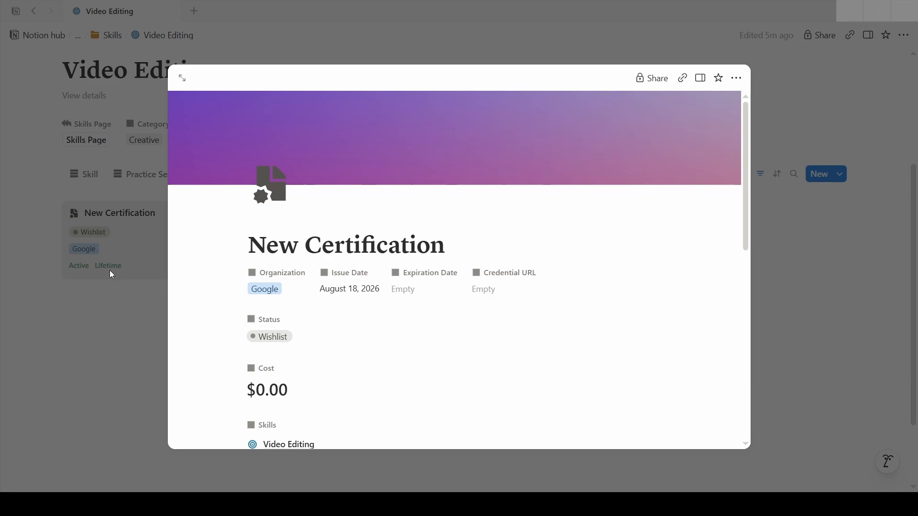
Step: Close the new certification's preview and move the certification to the trash
{"action": "left_click", "coordinate": [110, 274]}
{"action": "left_click", "coordinate": [239, 213]}
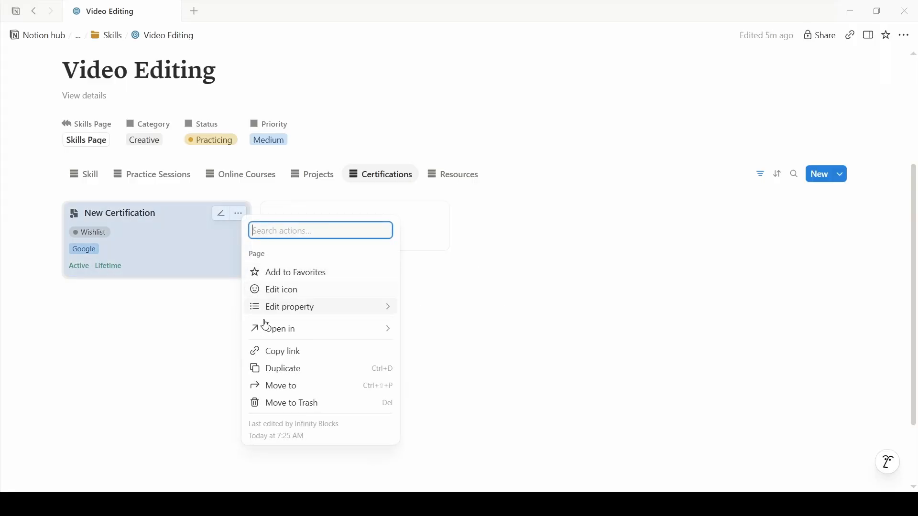
{"action": "left_click", "coordinate": [284, 403]}
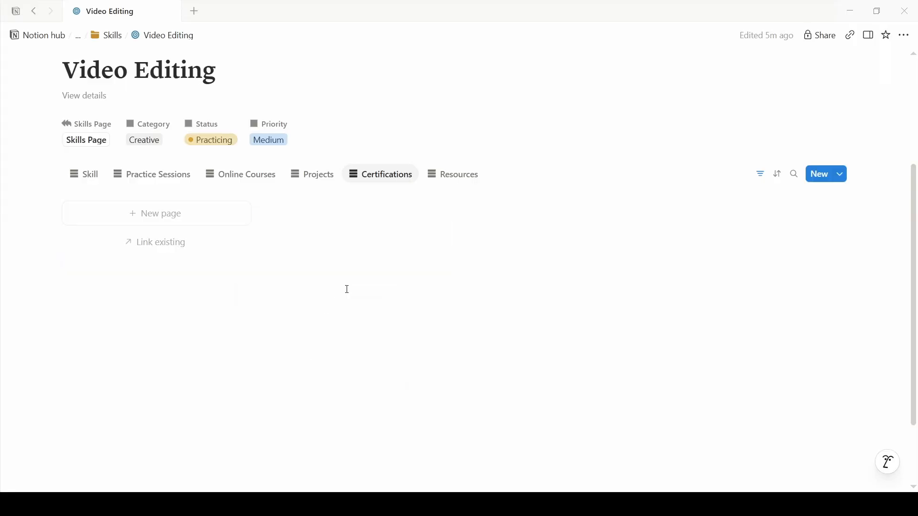
Step: Show the Video Editing resources, review the properties of the "In the Blink of an Eye" PDF resource, and close its preview
{"action": "left_click", "coordinate": [452, 176]}
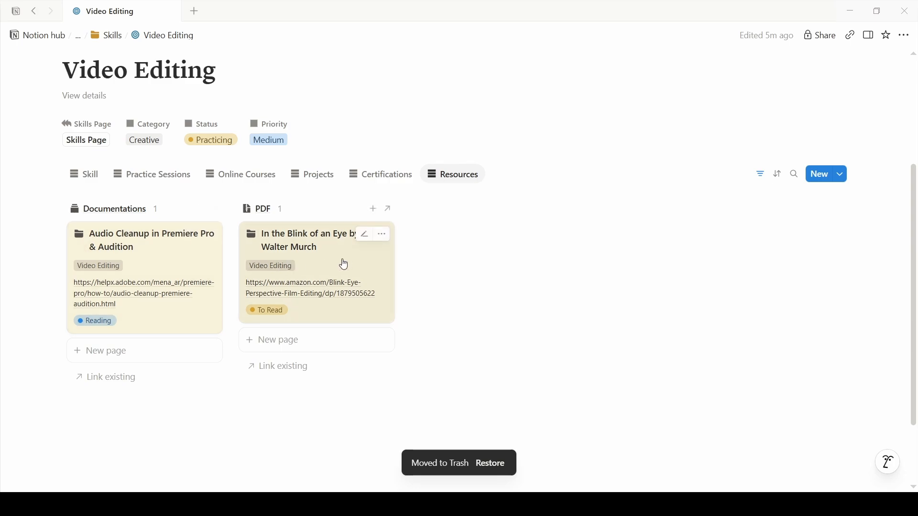
{"action": "left_click", "coordinate": [327, 262]}
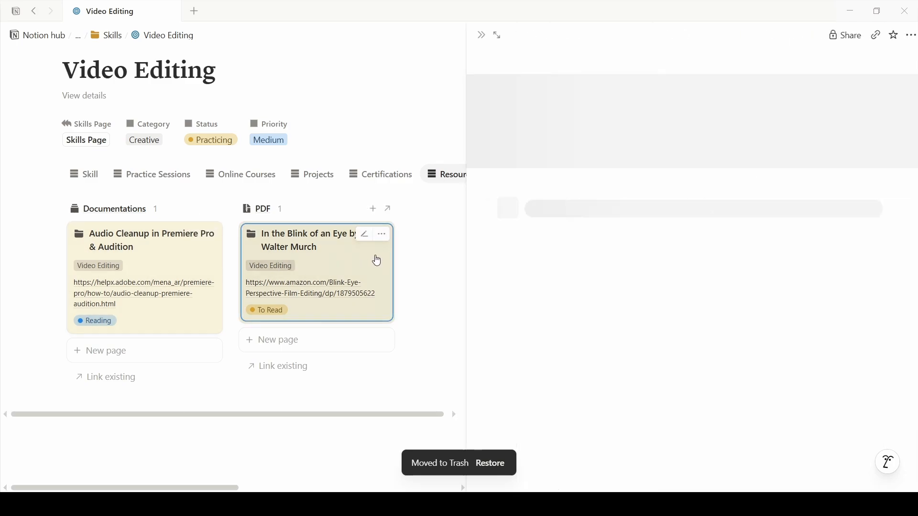
{"action": "scroll", "coordinate": [789, 270], "scroll_direction": "down", "scroll_amount": 5}
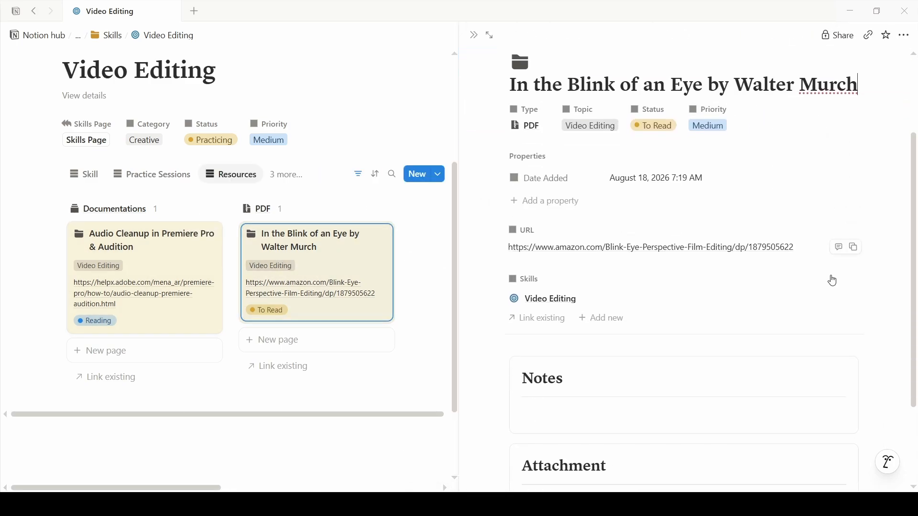
{"action": "scroll", "coordinate": [717, 262], "scroll_direction": "up", "scroll_amount": 5}
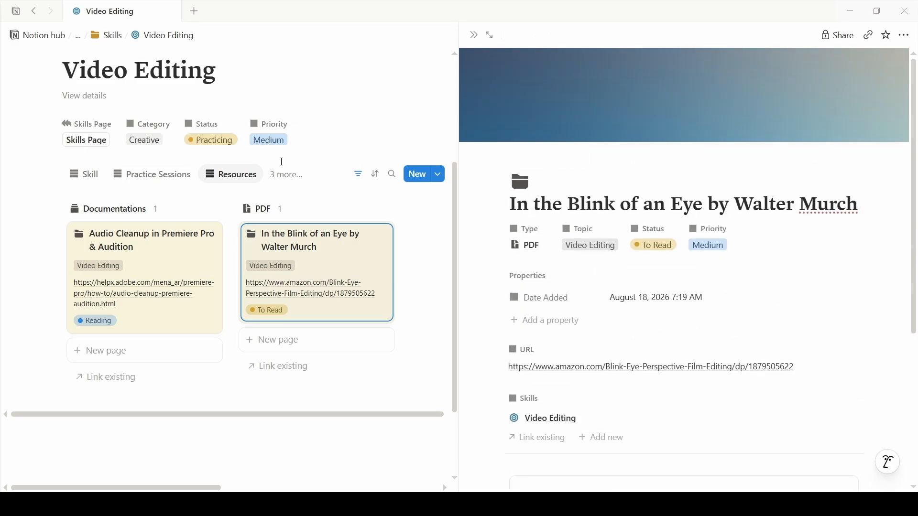
{"action": "left_click", "coordinate": [475, 38]}
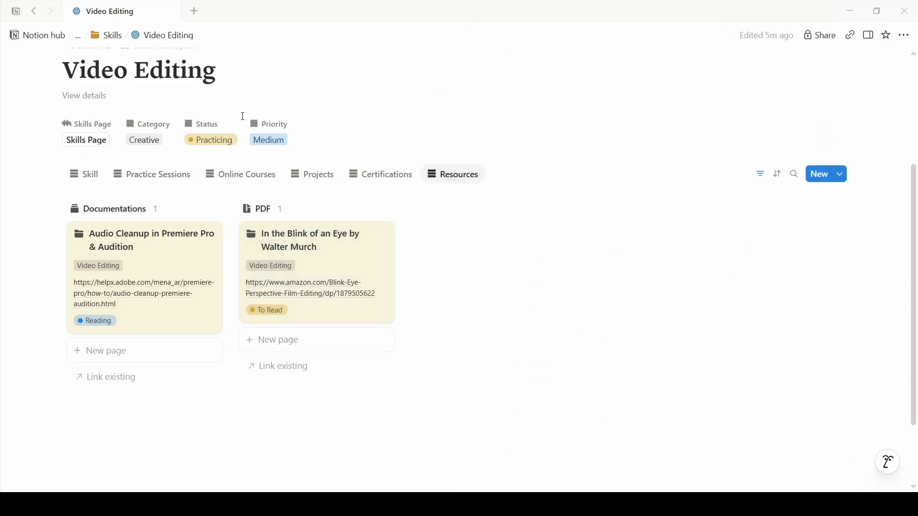
Step: Go from the Video Editing skill to the Skills page and look over its page links and skill cards
{"action": "left_click", "coordinate": [77, 143]}
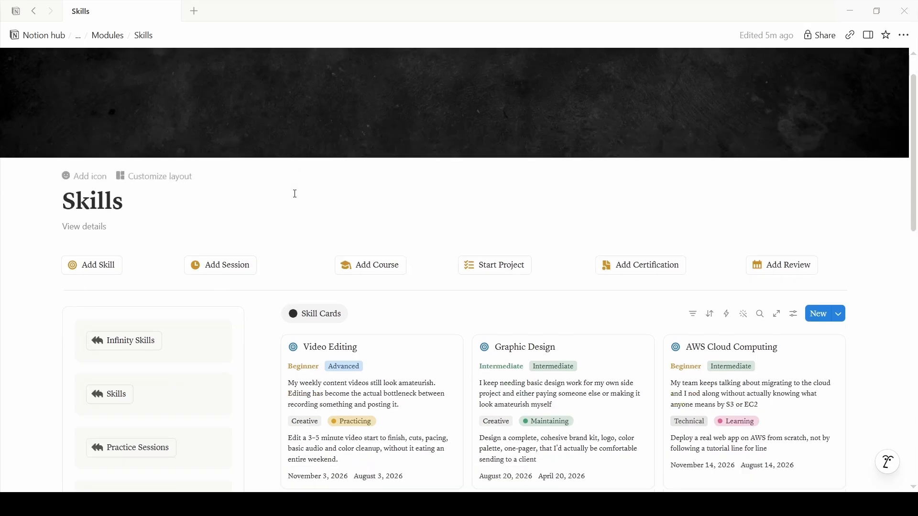
{"action": "scroll", "coordinate": [179, 252], "scroll_direction": "down", "scroll_amount": 5}
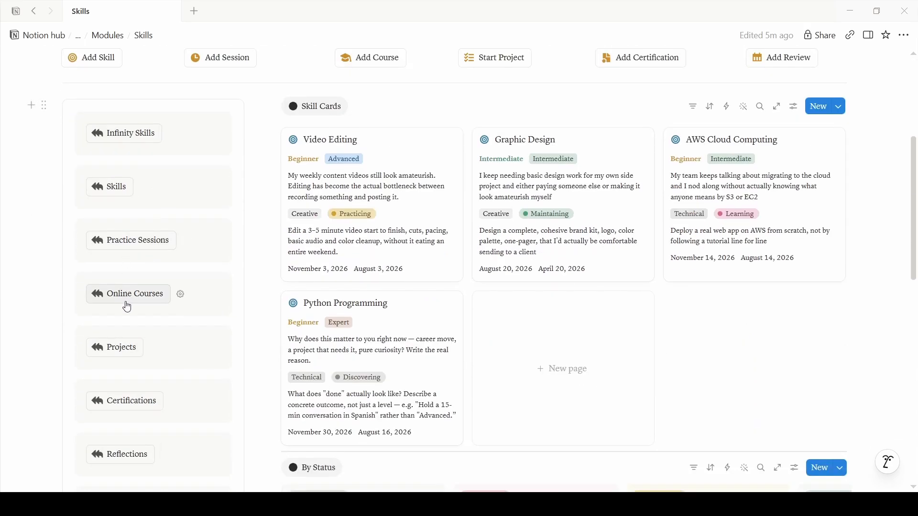
{"action": "scroll", "coordinate": [123, 370], "scroll_direction": "down", "scroll_amount": 1}
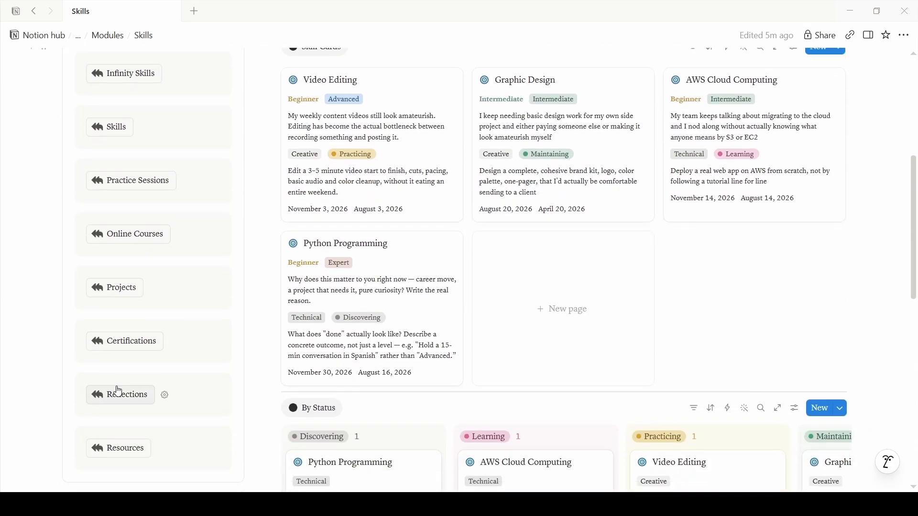
{"action": "scroll", "coordinate": [117, 447], "scroll_direction": "down", "scroll_amount": 2}
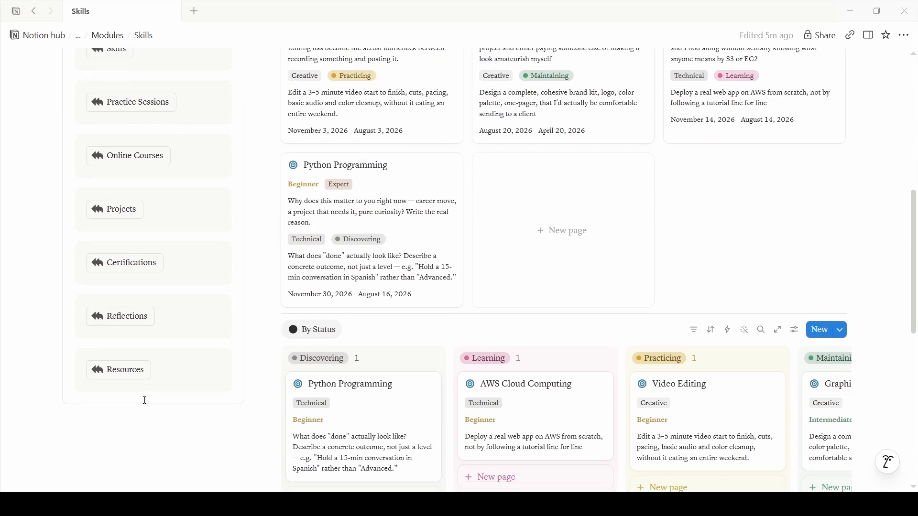
Step: Open the Reflections page and look over the weekly reflections grouped under Python Programming and Video Editing
{"action": "left_click", "coordinate": [125, 276]}
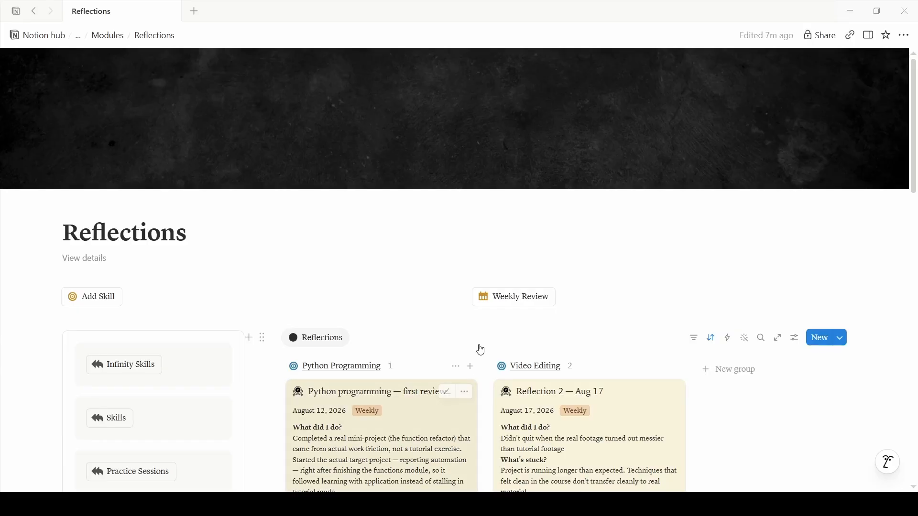
{"action": "scroll", "coordinate": [365, 217], "scroll_direction": "down", "scroll_amount": 6}
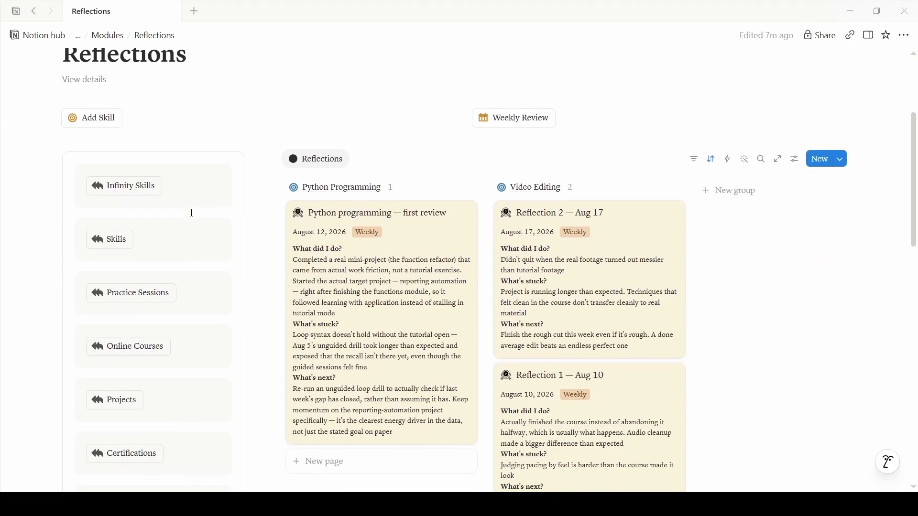
{"action": "scroll", "coordinate": [169, 184], "scroll_direction": "up", "scroll_amount": 2}
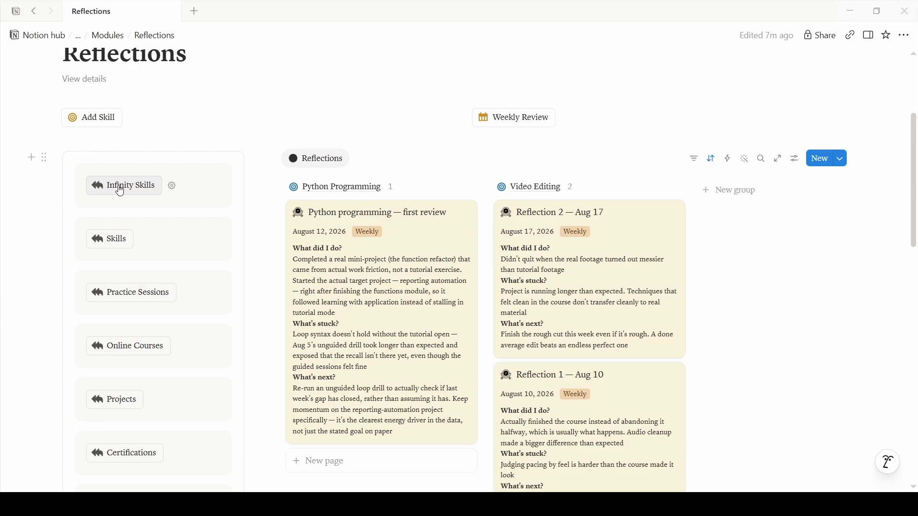
Step: Return to the Infinity Skills home page and open the Video Editing skill from its card
{"action": "left_click", "coordinate": [118, 186]}
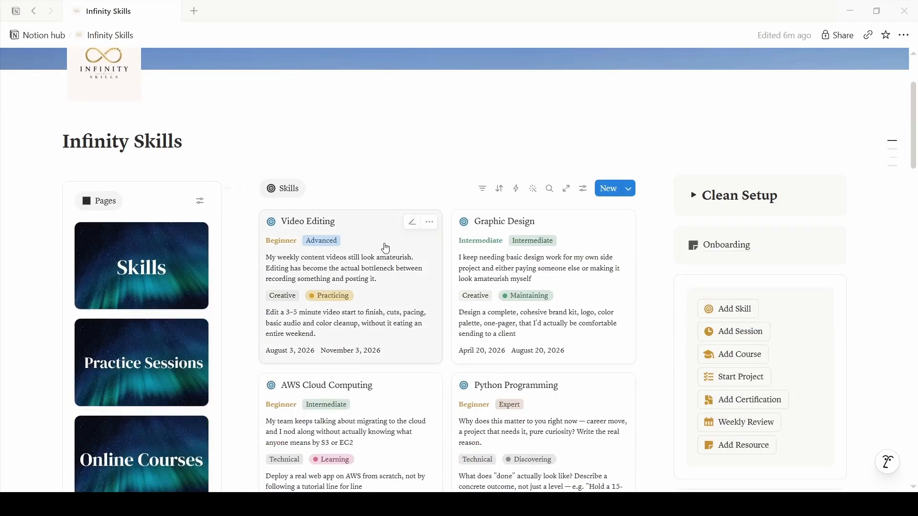
{"action": "left_click", "coordinate": [385, 246]}
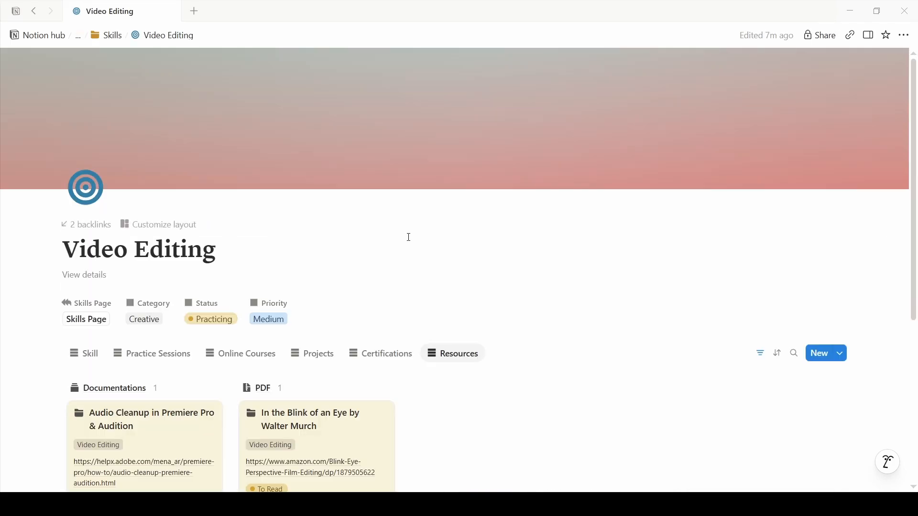
{"action": "scroll", "coordinate": [379, 267], "scroll_direction": "down", "scroll_amount": 4}
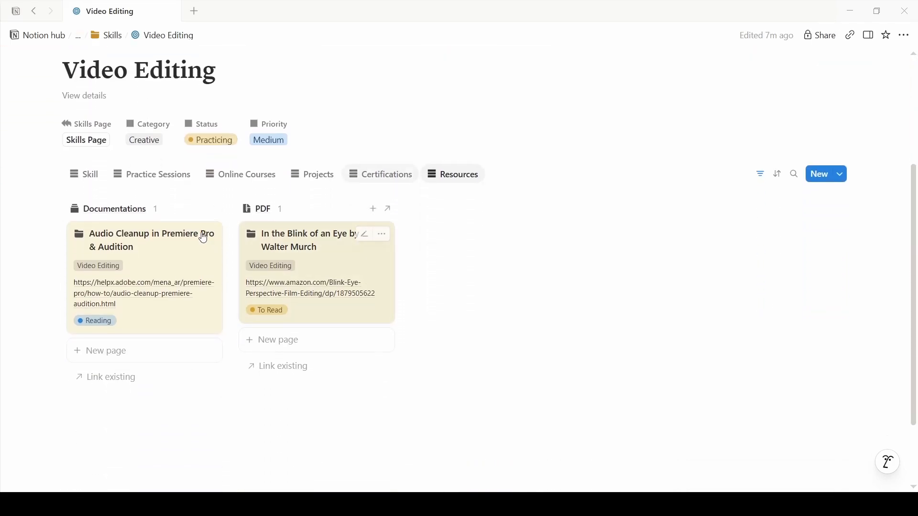
Step: Show the Video Editing skill's main properties, view the Proficiency Level formula, and close it without changes
{"action": "left_click", "coordinate": [82, 175]}
{"action": "left_click", "coordinate": [104, 314]}
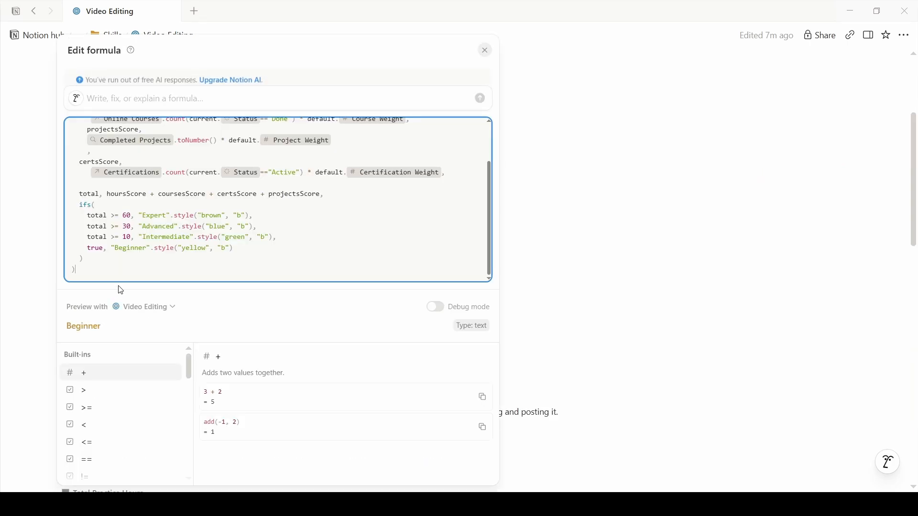
{"action": "scroll", "coordinate": [189, 216], "scroll_direction": "up", "scroll_amount": 2}
{"action": "left_click", "coordinate": [549, 223]}
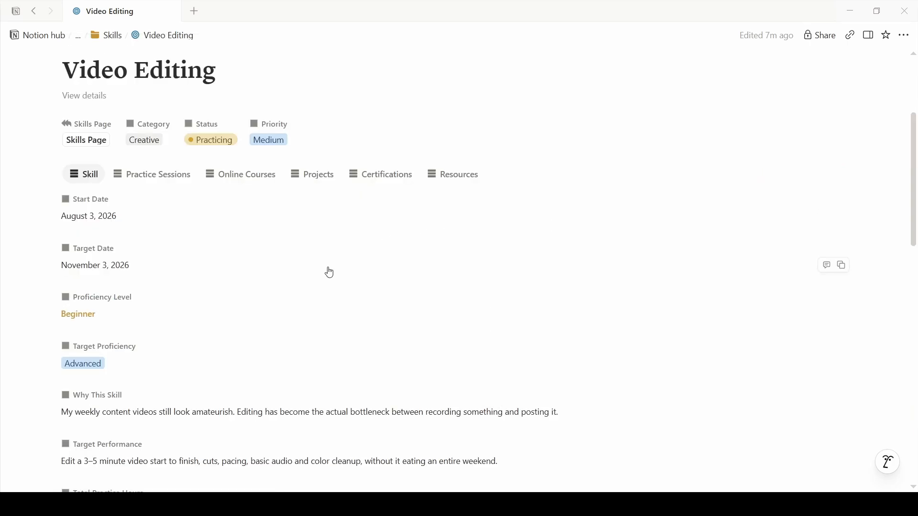
Step: View the Video Editing skill's practice sessions, online courses, projects and certifications one after another
{"action": "left_click", "coordinate": [149, 178]}
{"action": "left_click", "coordinate": [242, 175]}
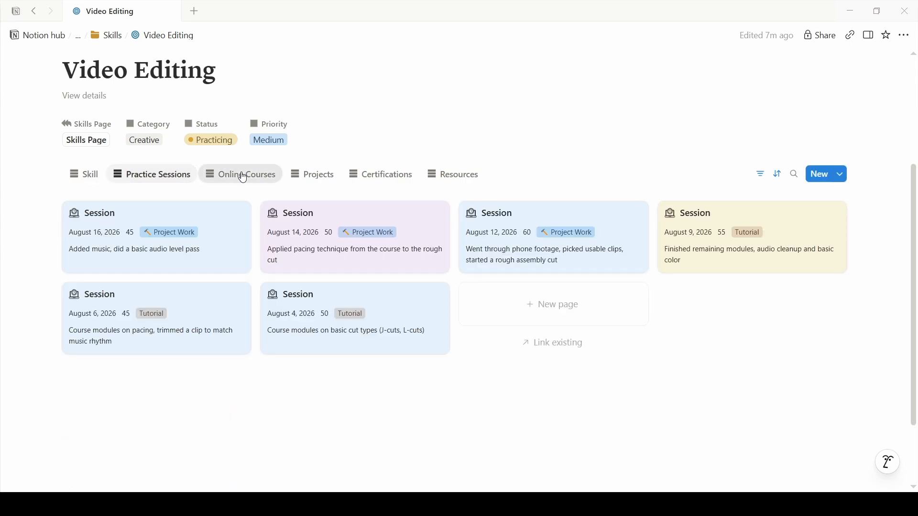
{"action": "left_click", "coordinate": [302, 176]}
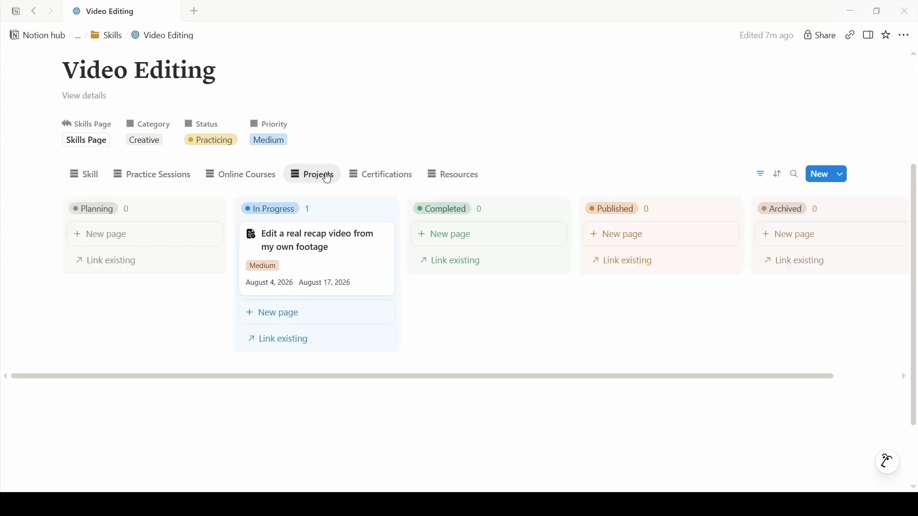
{"action": "left_click", "coordinate": [369, 178]}
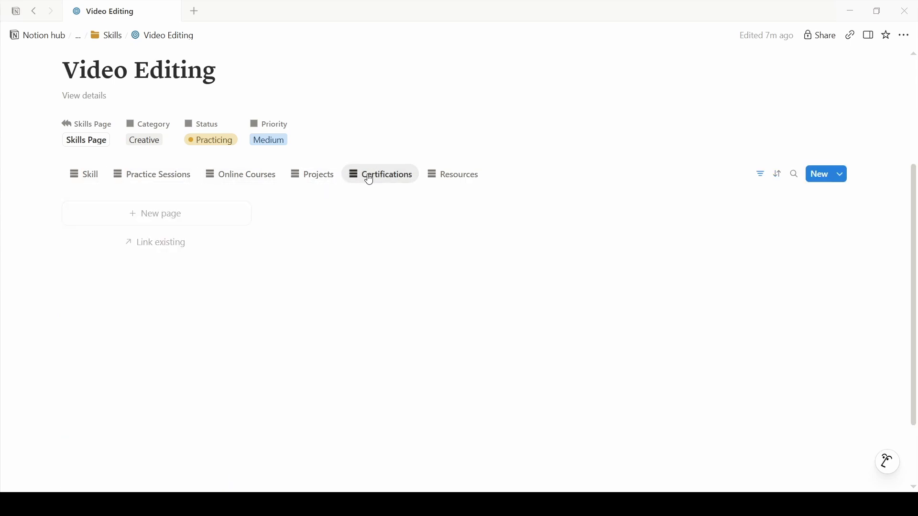
Step: Return to the Skills page from the Video Editing skill and review the skill cards
{"action": "left_click", "coordinate": [84, 141]}
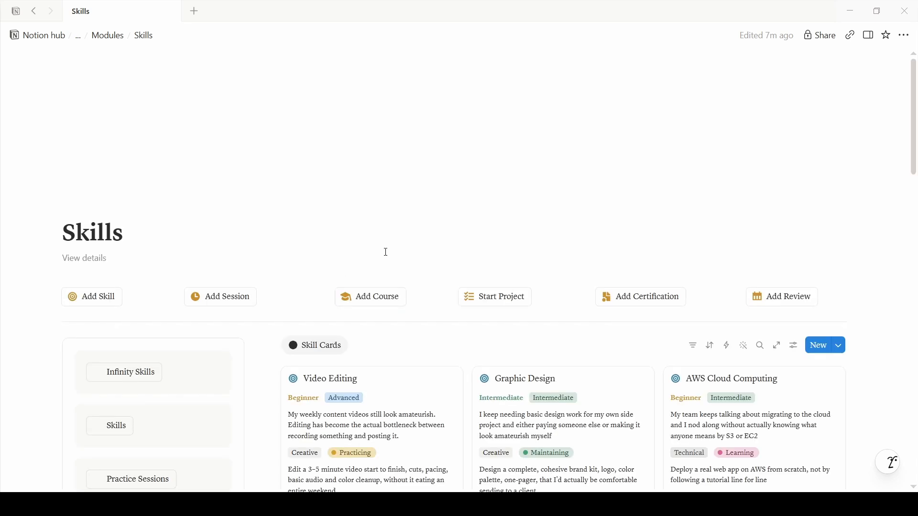
{"action": "scroll", "coordinate": [381, 239], "scroll_direction": "down", "scroll_amount": 4}
{"action": "scroll", "coordinate": [287, 226], "scroll_direction": "down", "scroll_amount": 8}
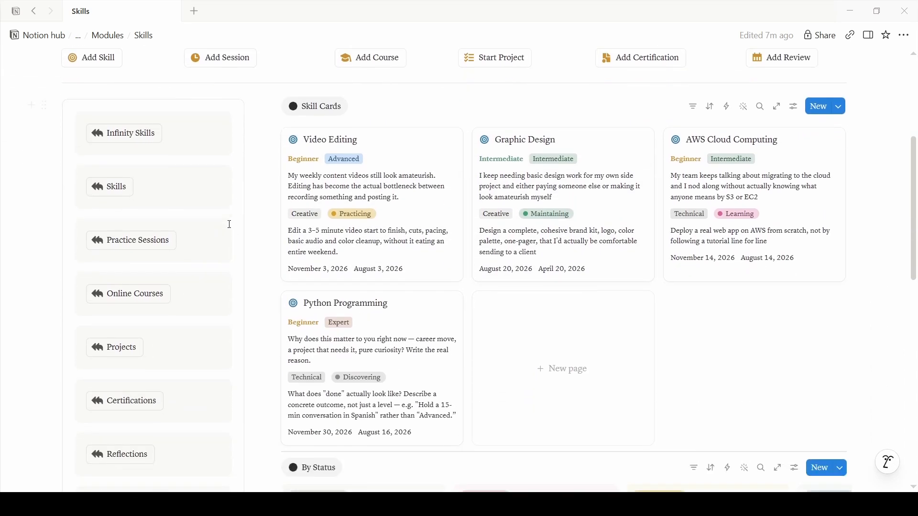
Step: Review the Skills page's status board, open the Projects page and view its projects grouped by skill
{"action": "scroll", "coordinate": [277, 260], "scroll_direction": "up", "scroll_amount": 7}
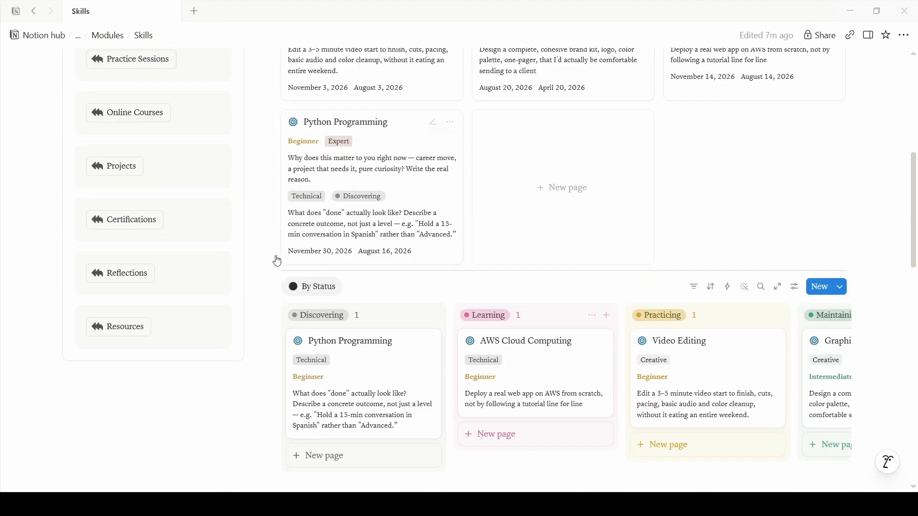
{"action": "scroll", "coordinate": [114, 212], "scroll_direction": "down", "scroll_amount": 2}
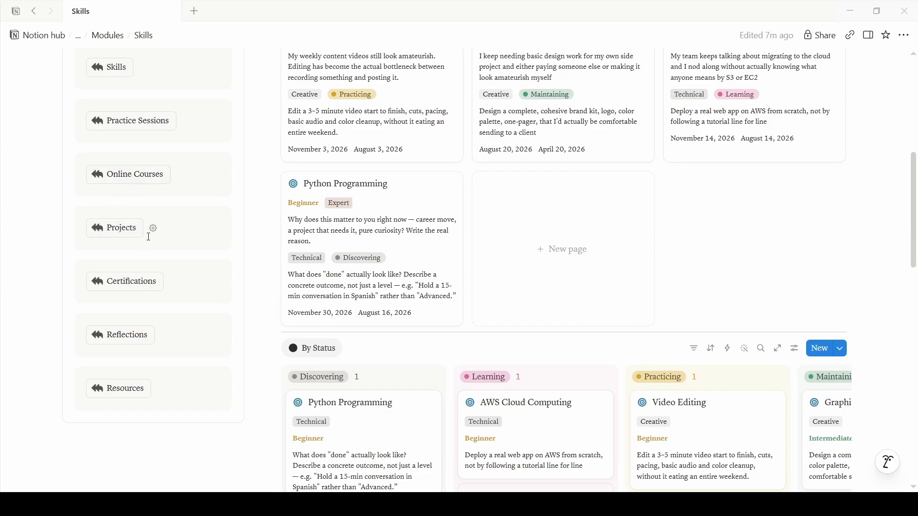
{"action": "scroll", "coordinate": [149, 231], "scroll_direction": "down", "scroll_amount": 1}
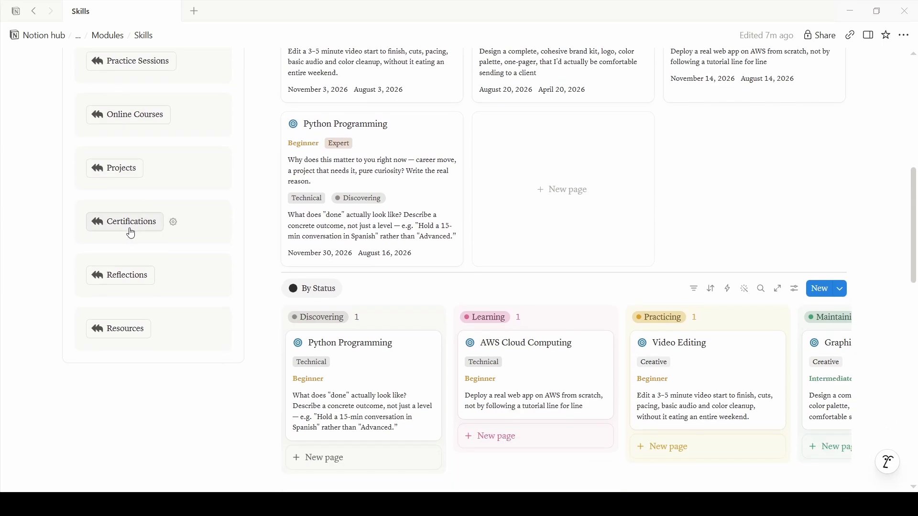
{"action": "left_click", "coordinate": [123, 165]}
{"action": "scroll", "coordinate": [210, 297], "scroll_direction": "down", "scroll_amount": 2}
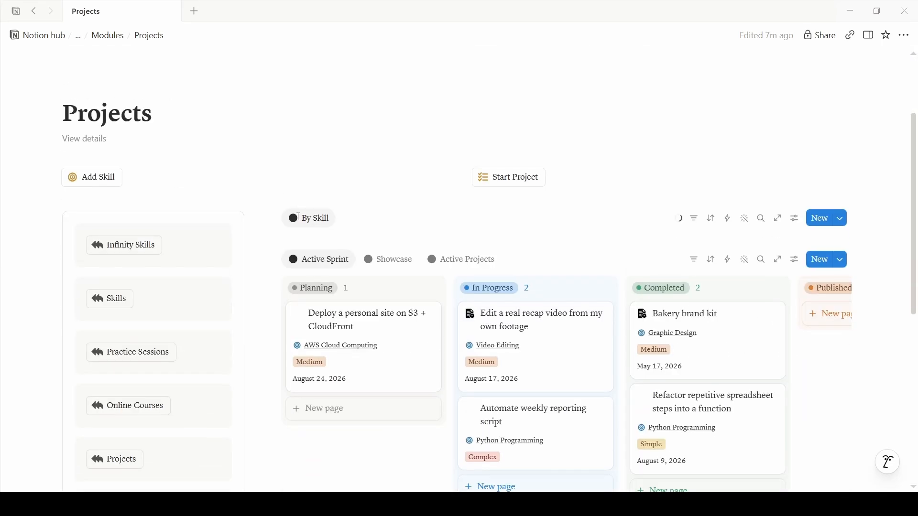
{"action": "scroll", "coordinate": [216, 299], "scroll_direction": "down", "scroll_amount": 1}
{"action": "scroll", "coordinate": [216, 299], "scroll_direction": "down", "scroll_amount": 1}
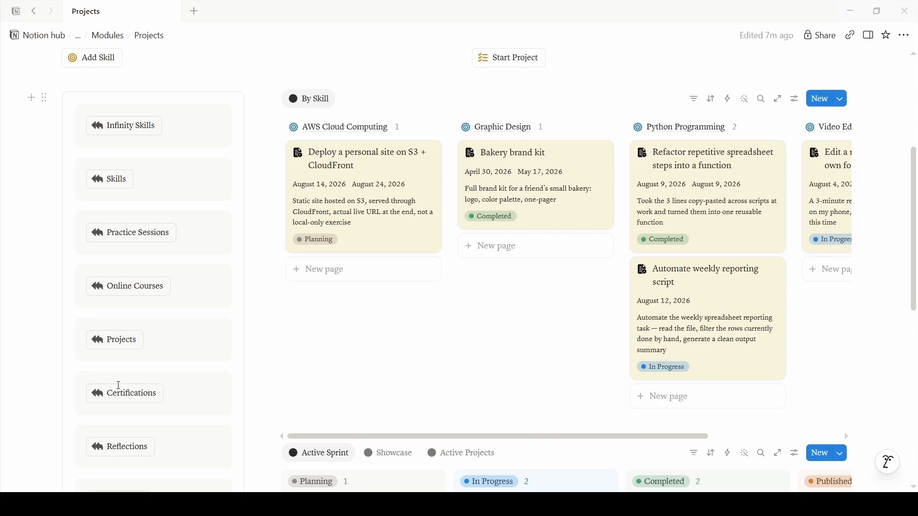
Step: Open the Certifications page and view the certifications by stage and by organization
{"action": "left_click", "coordinate": [120, 391]}
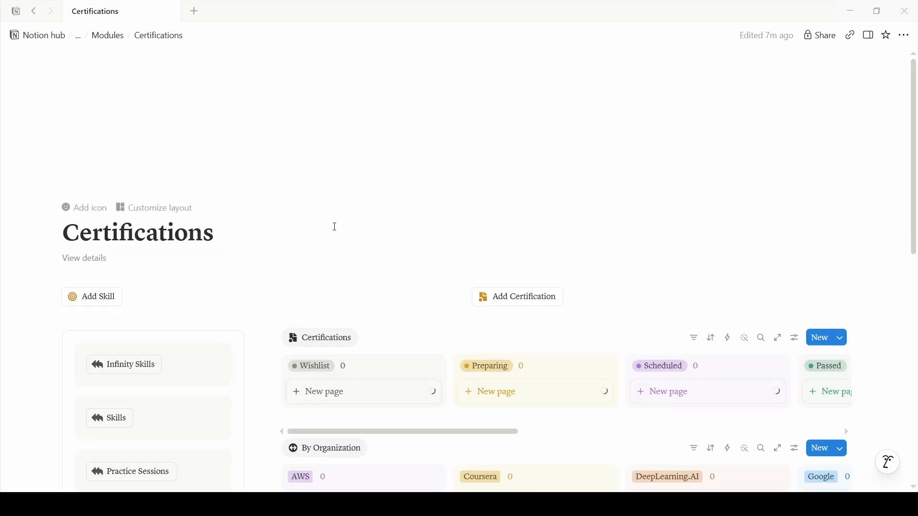
{"action": "scroll", "coordinate": [334, 227], "scroll_direction": "down", "scroll_amount": 4}
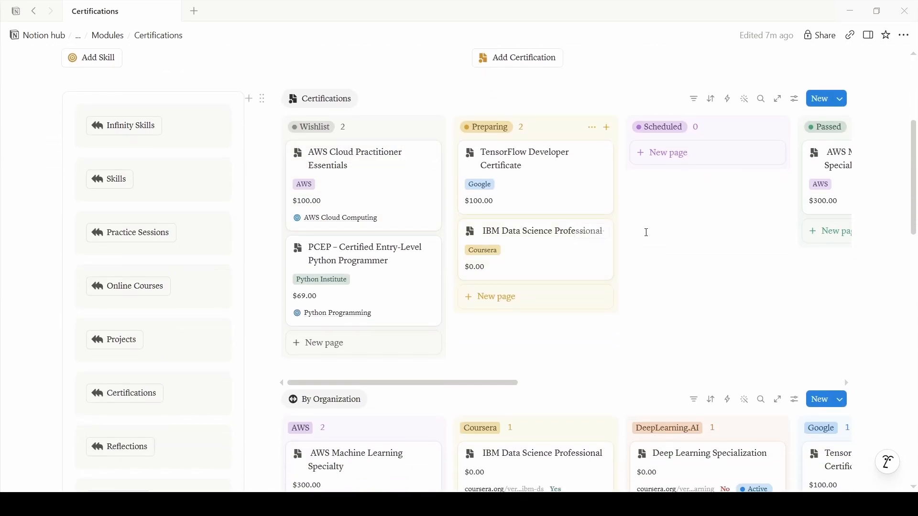
{"action": "scroll", "coordinate": [371, 289], "scroll_direction": "down", "scroll_amount": 1}
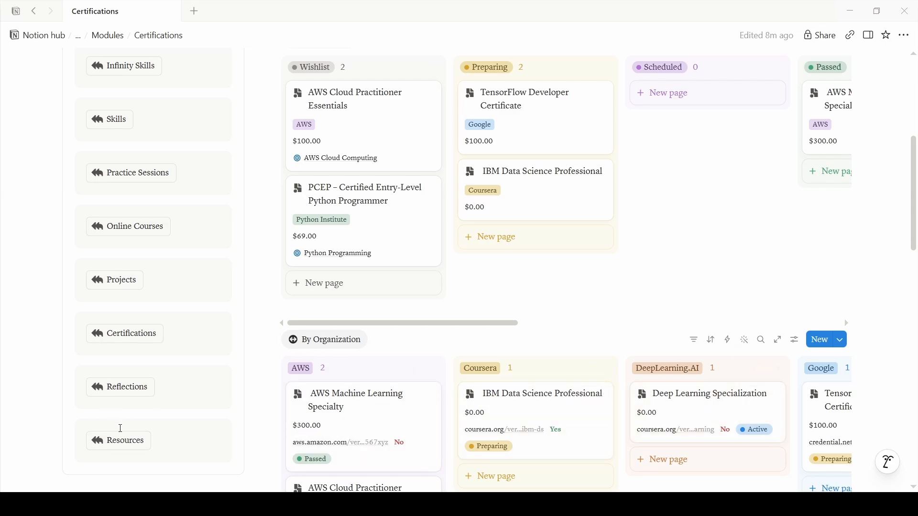
Step: Open the Reflections page, read through the "Python programming — first review" reflection and close it
{"action": "left_click", "coordinate": [125, 389]}
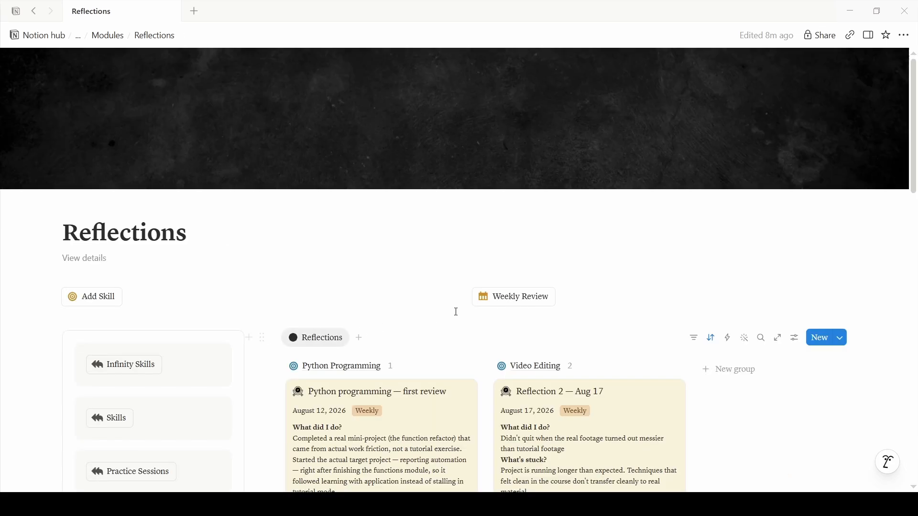
{"action": "scroll", "coordinate": [379, 303], "scroll_direction": "down", "scroll_amount": 2}
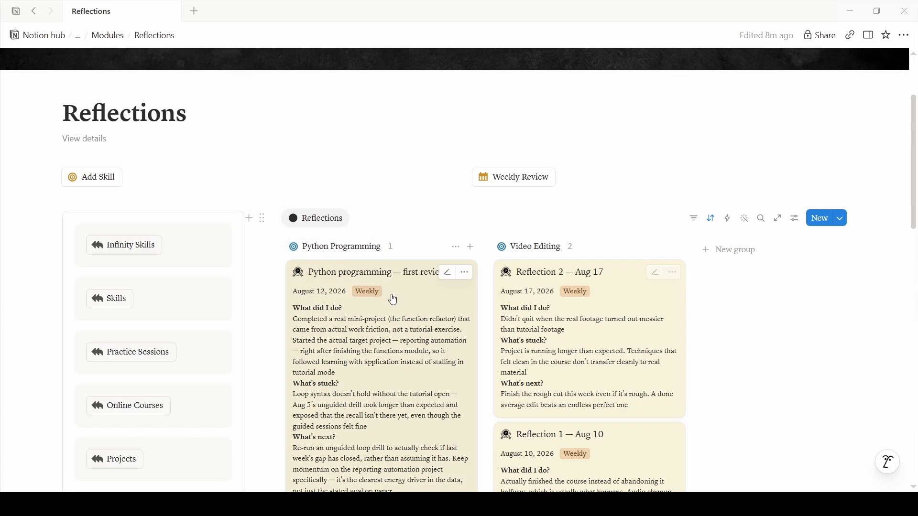
{"action": "left_click", "coordinate": [409, 299]}
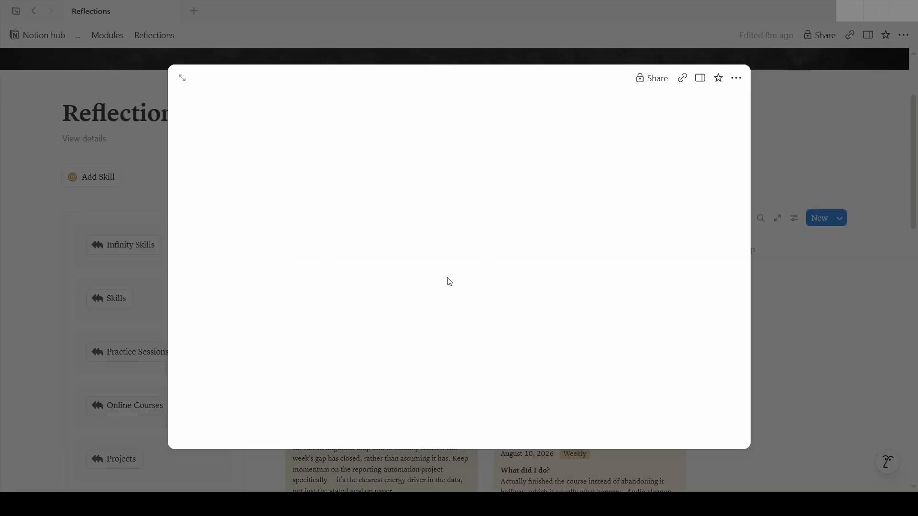
{"action": "scroll", "coordinate": [286, 278], "scroll_direction": "down", "scroll_amount": 6}
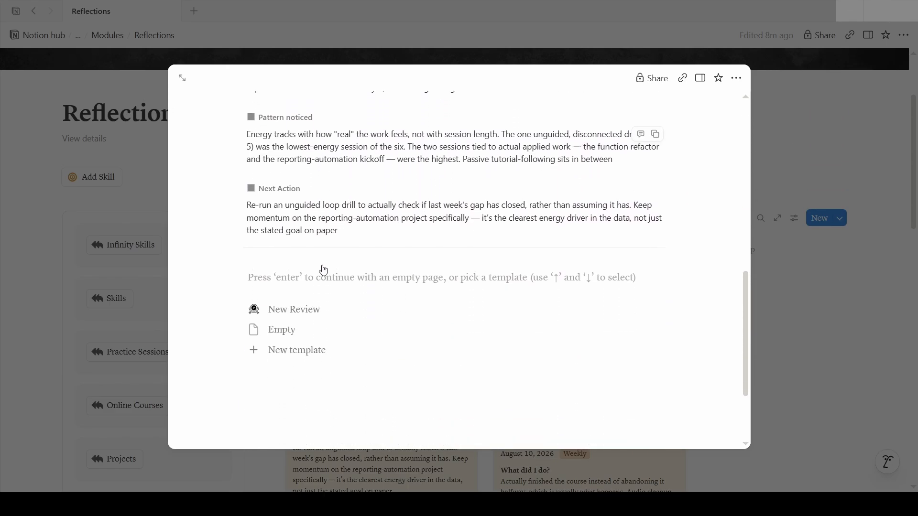
{"action": "scroll", "coordinate": [322, 269], "scroll_direction": "up", "scroll_amount": 8}
{"action": "scroll", "coordinate": [203, 276], "scroll_direction": "up", "scroll_amount": 1}
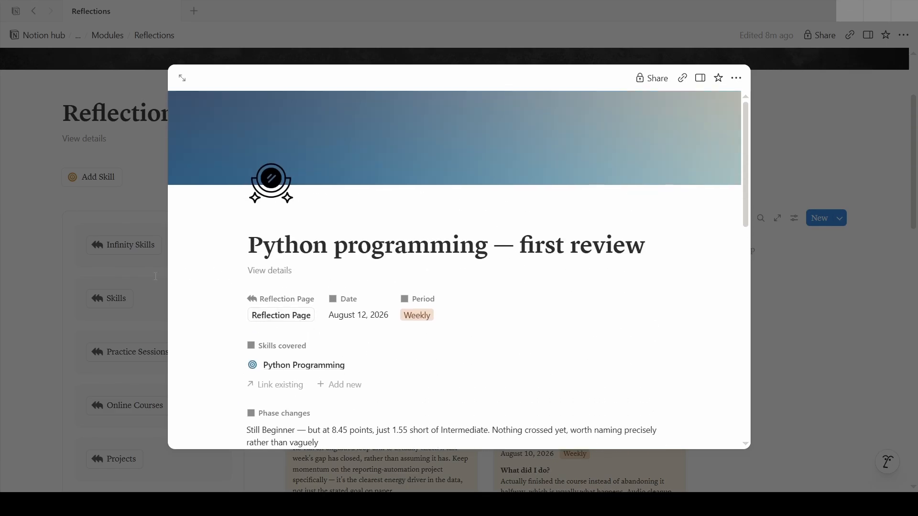
{"action": "left_click", "coordinate": [124, 191]}
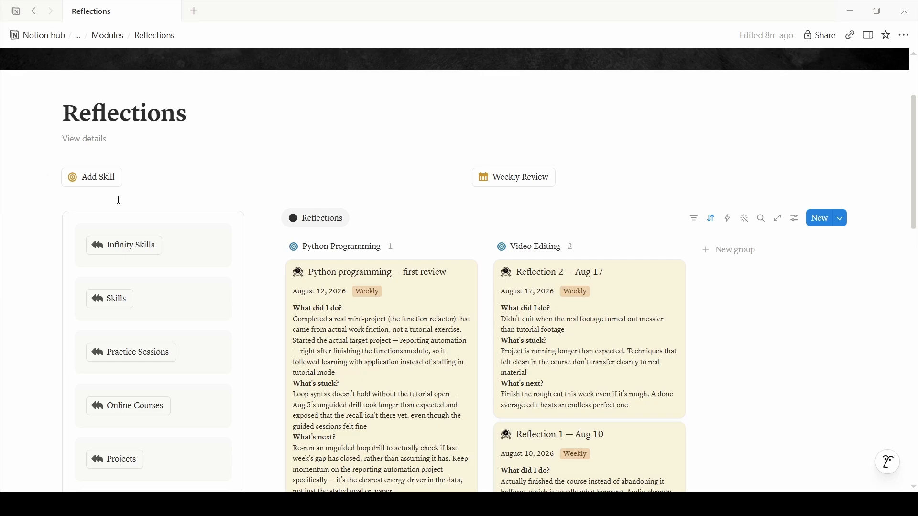
Step: Return to the Infinity Skills home page, open the YouTube platform and show its courses by skills
{"action": "left_click", "coordinate": [119, 245]}
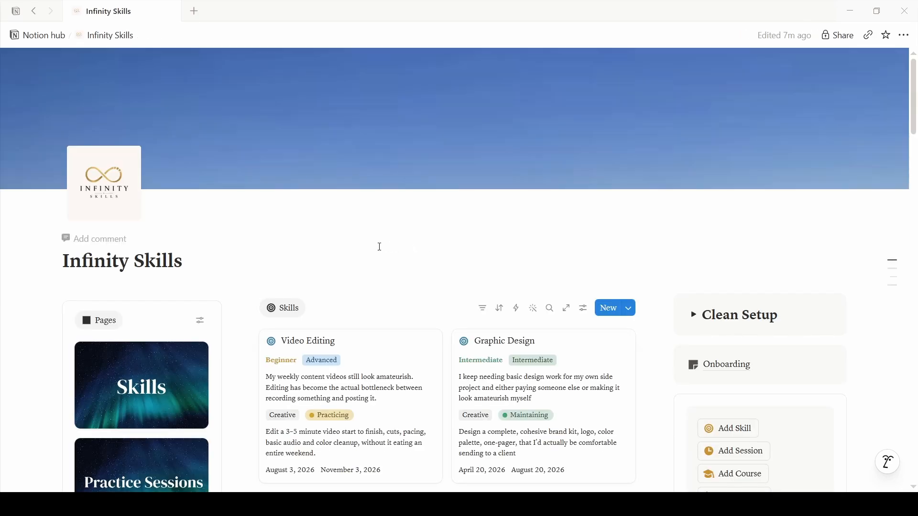
{"action": "scroll", "coordinate": [377, 246], "scroll_direction": "down", "scroll_amount": 2}
{"action": "scroll", "coordinate": [371, 249], "scroll_direction": "down", "scroll_amount": 4}
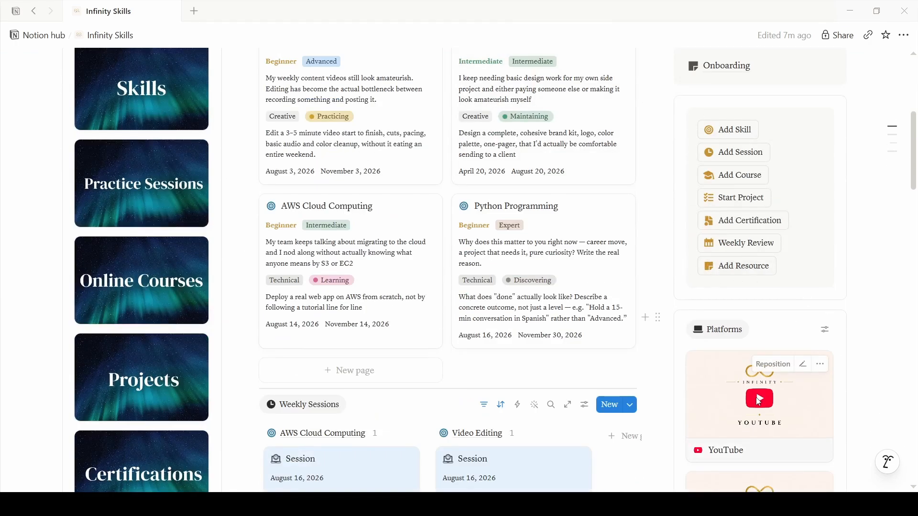
{"action": "left_click", "coordinate": [759, 401]}
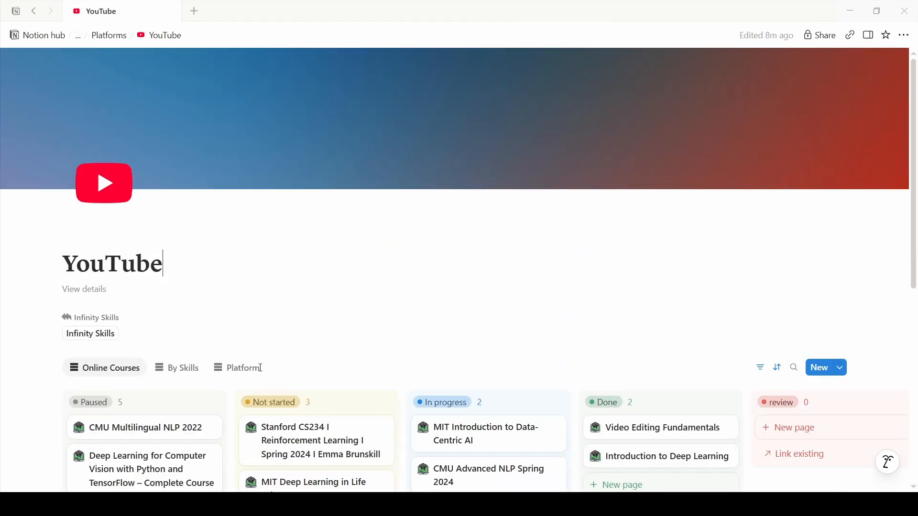
{"action": "left_click", "coordinate": [180, 369]}
{"action": "scroll", "coordinate": [153, 383], "scroll_direction": "down", "scroll_amount": 3}
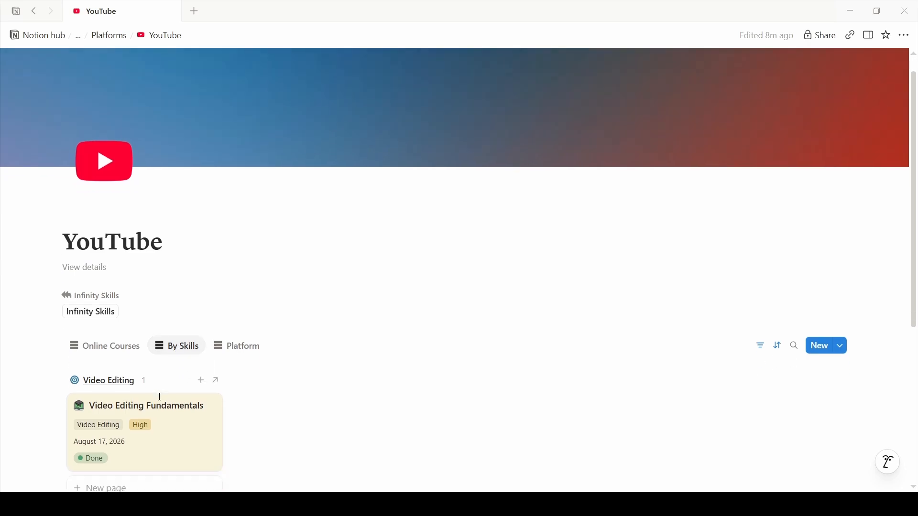
Step: Go back to the Infinity Skills home page and review its platforms, weekly sessions and monthly reflections
{"action": "left_click", "coordinate": [99, 215]}
{"action": "scroll", "coordinate": [465, 278], "scroll_direction": "down", "scroll_amount": 2}
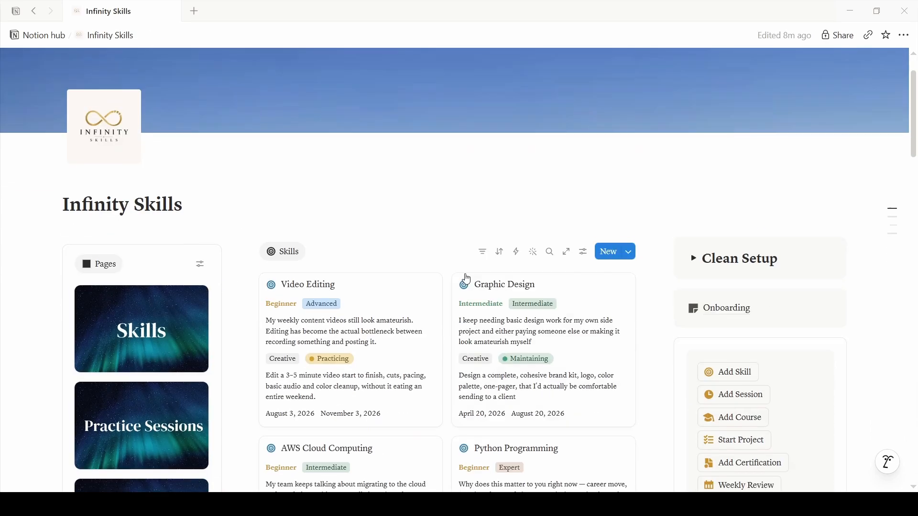
{"action": "scroll", "coordinate": [466, 279], "scroll_direction": "down", "scroll_amount": 5}
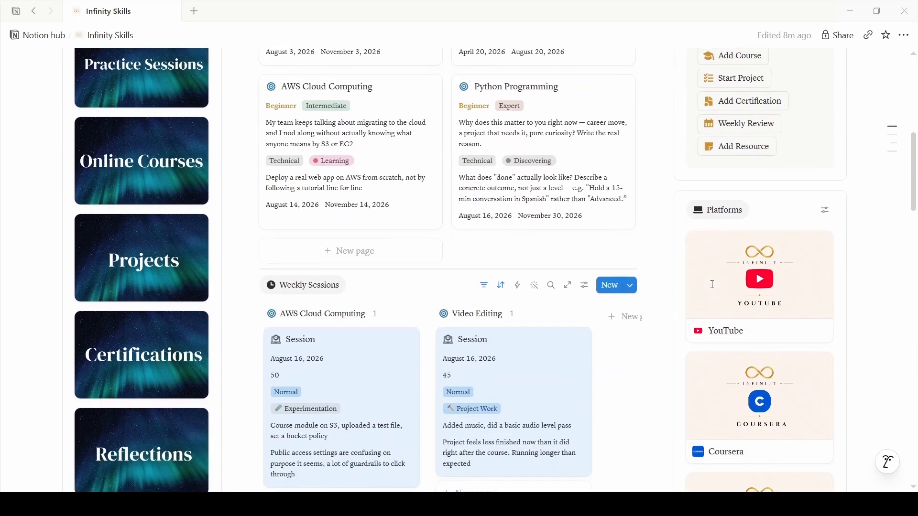
{"action": "scroll", "coordinate": [713, 287], "scroll_direction": "up", "scroll_amount": 1}
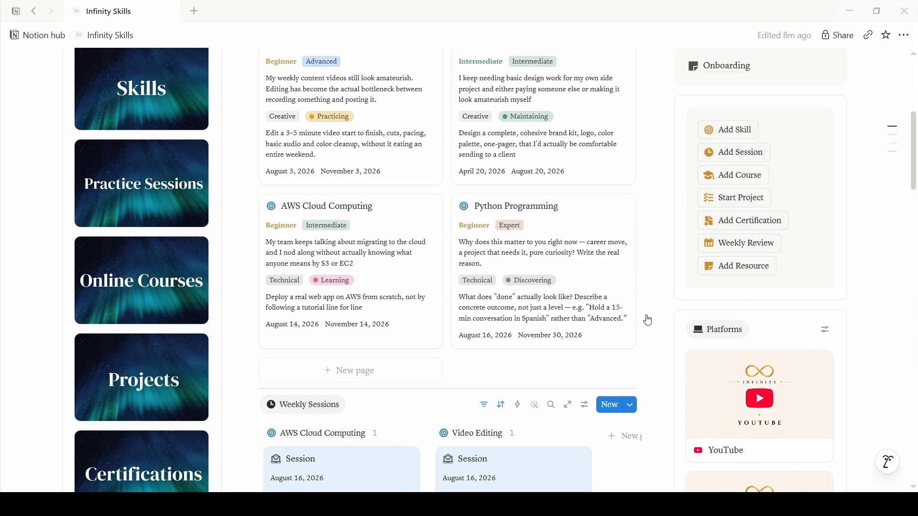
{"action": "scroll", "coordinate": [647, 320], "scroll_direction": "down", "scroll_amount": 10}
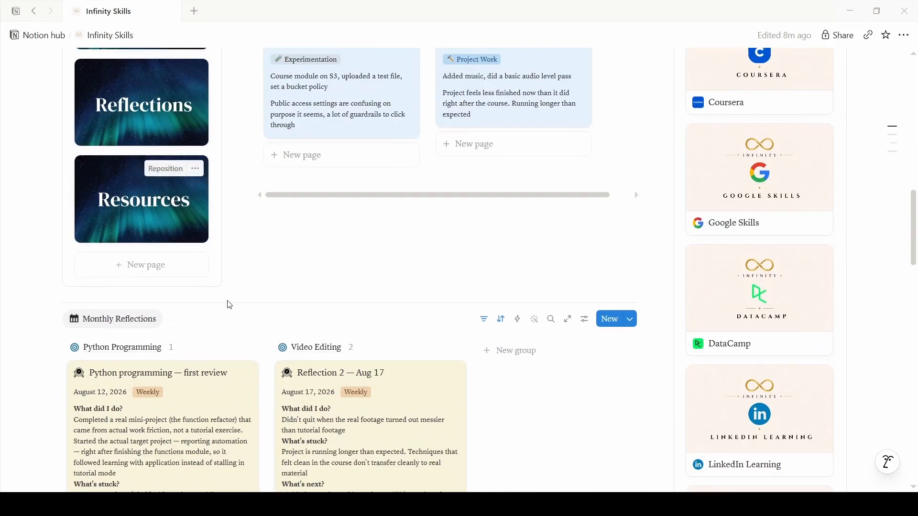
{"action": "scroll", "coordinate": [229, 305], "scroll_direction": "down", "scroll_amount": 4}
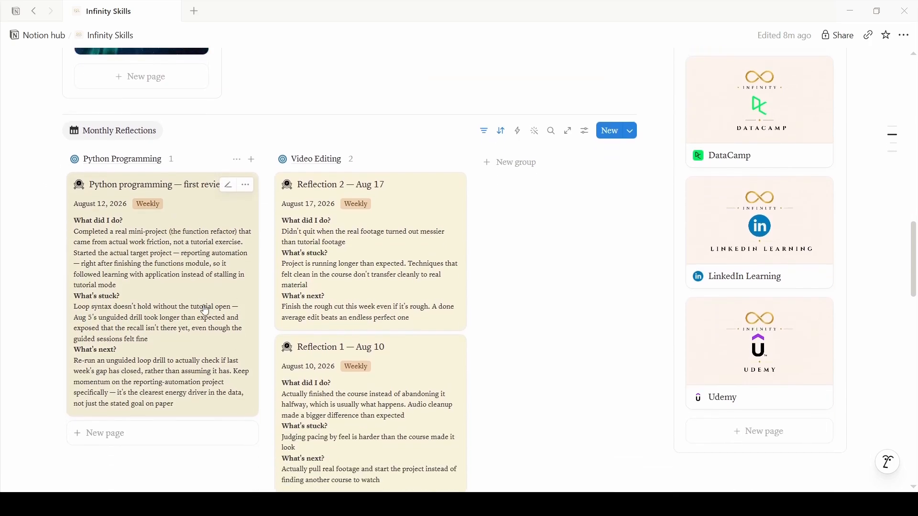
{"action": "scroll", "coordinate": [206, 310], "scroll_direction": "up", "scroll_amount": 4}
{"action": "scroll", "coordinate": [138, 219], "scroll_direction": "up", "scroll_amount": 3}
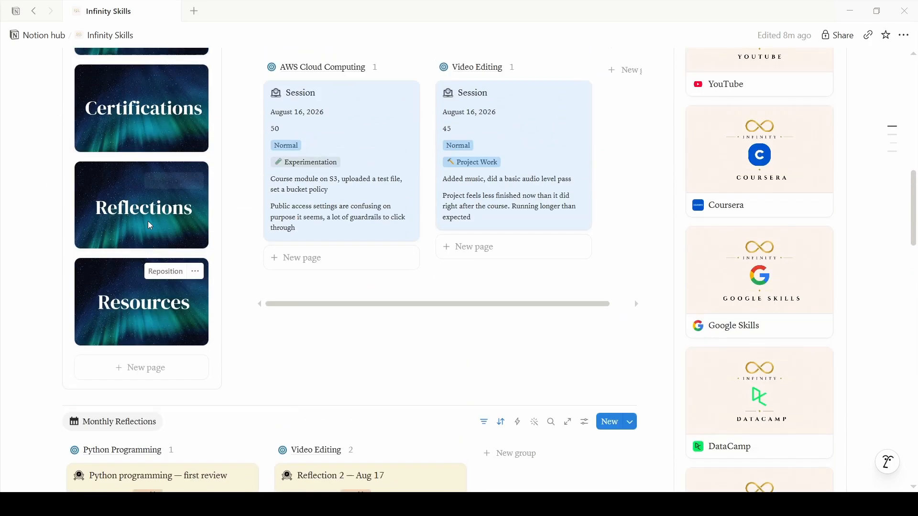
Step: Open the Reflections page, create a new weekly review with Graphic Design as the skill covered, and close it
{"action": "left_click", "coordinate": [113, 219]}
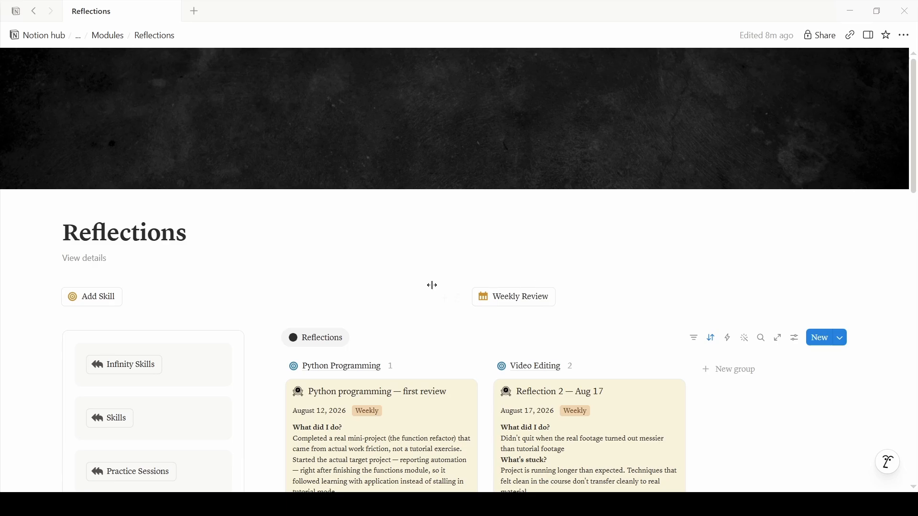
{"action": "scroll", "coordinate": [670, 301], "scroll_direction": "down", "scroll_amount": 1}
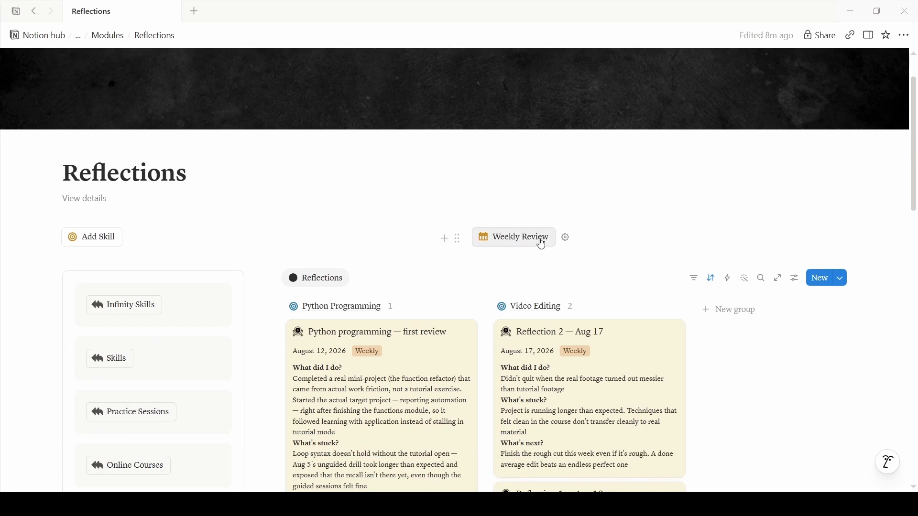
{"action": "left_click", "coordinate": [542, 245]}
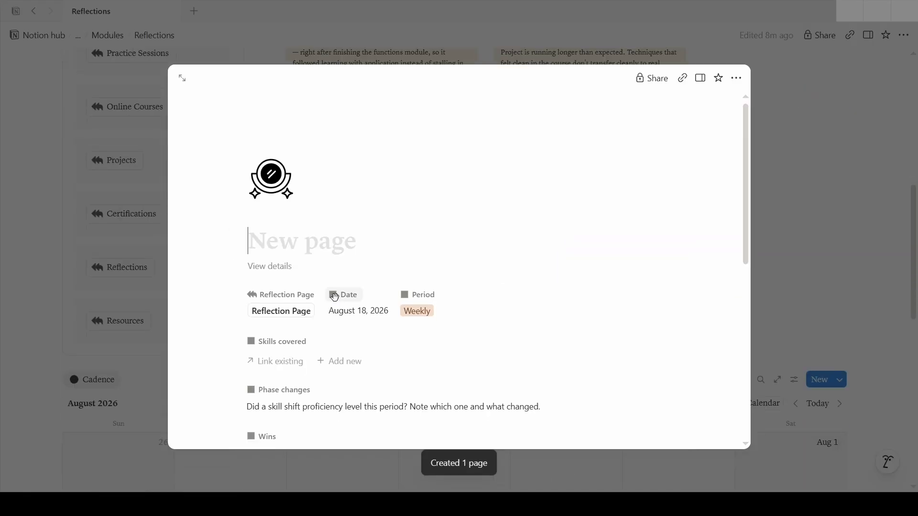
{"action": "scroll", "coordinate": [639, 232], "scroll_direction": "down", "scroll_amount": 3}
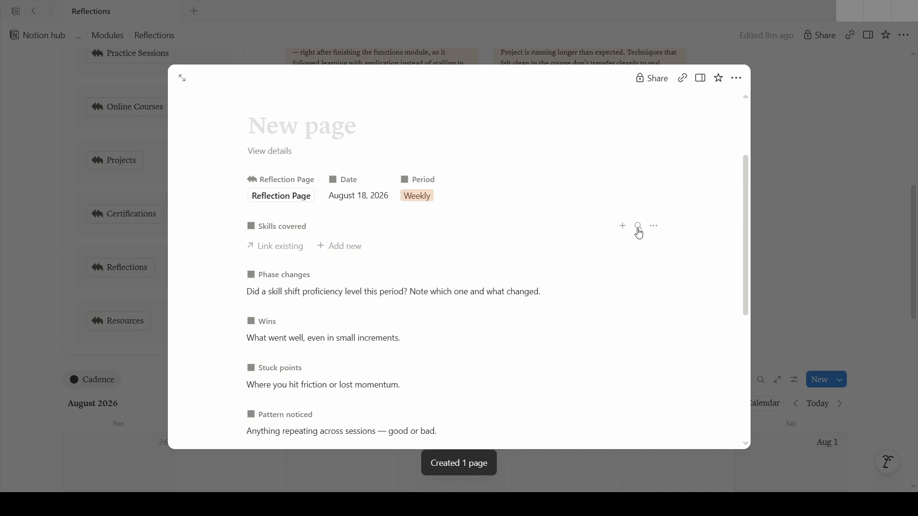
{"action": "left_click", "coordinate": [353, 253]}
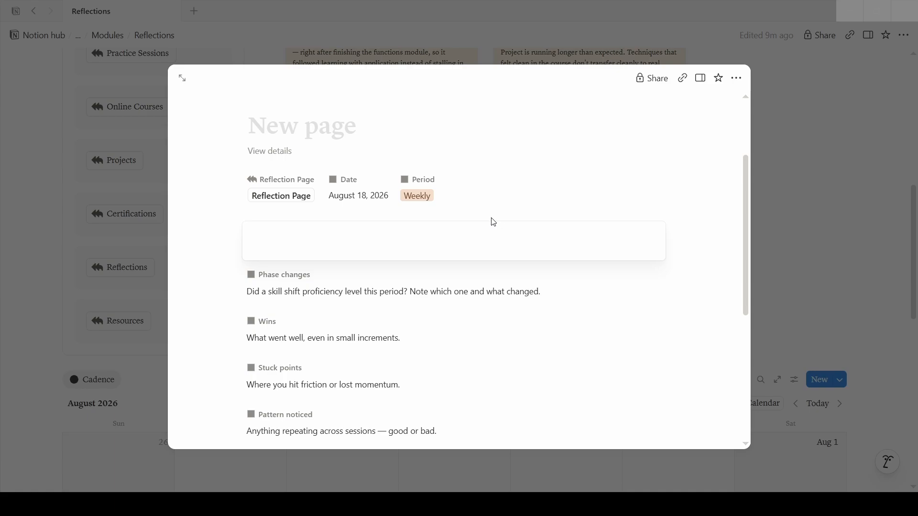
{"action": "key", "text": "Escape"}
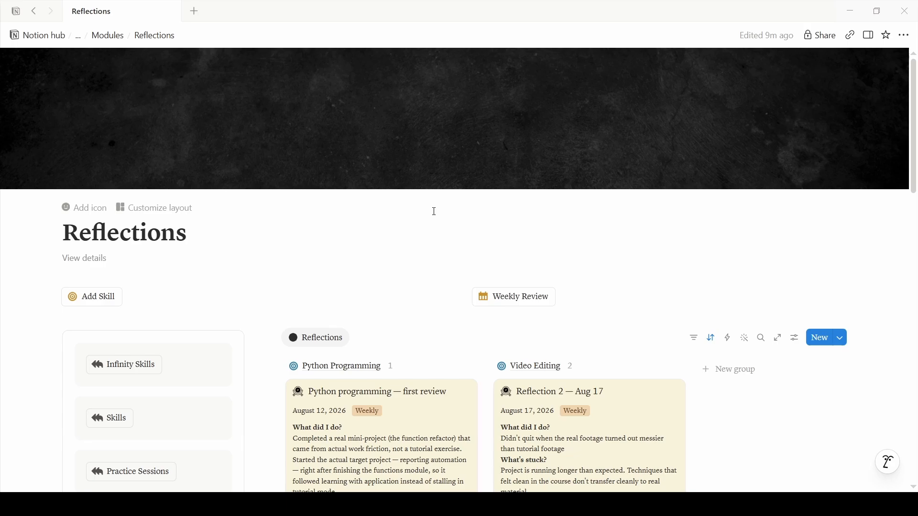
Step: View the reflections in the August 2026 Cadence calendar, then return to the Infinity Skills home page
{"action": "scroll", "coordinate": [304, 339], "scroll_direction": "down", "scroll_amount": 15}
{"action": "scroll", "coordinate": [313, 338], "scroll_direction": "down", "scroll_amount": 1}
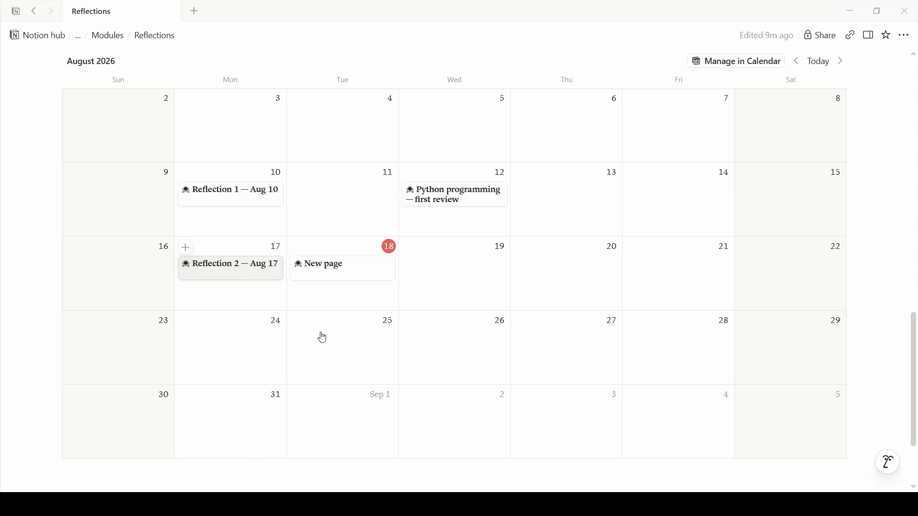
{"action": "scroll", "coordinate": [323, 338], "scroll_direction": "up", "scroll_amount": 15}
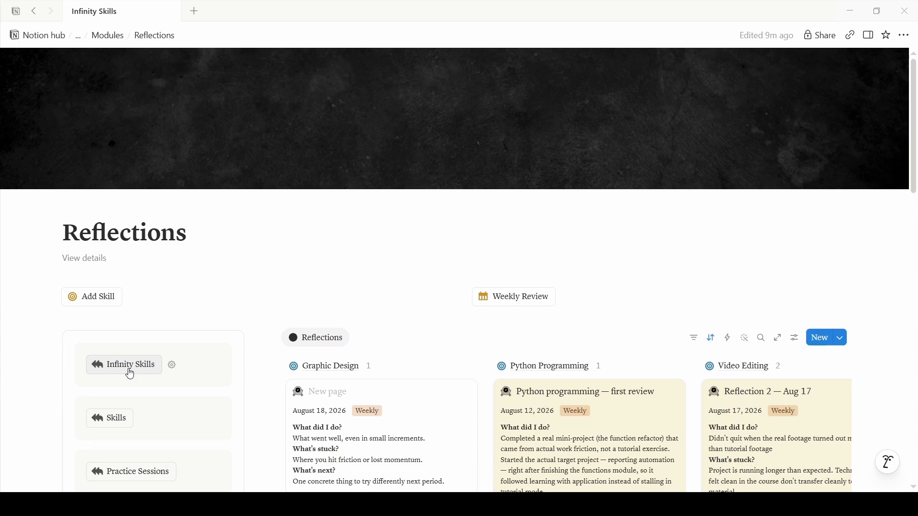
{"action": "left_click", "coordinate": [130, 374]}
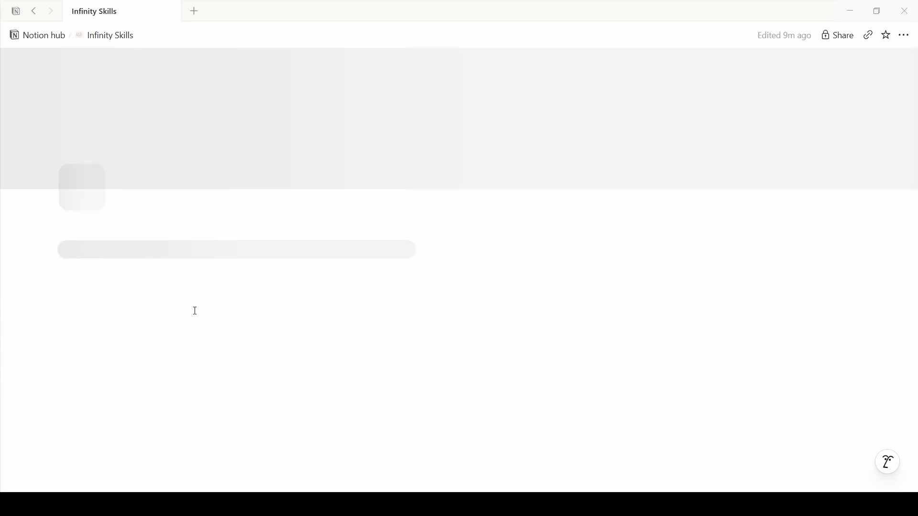